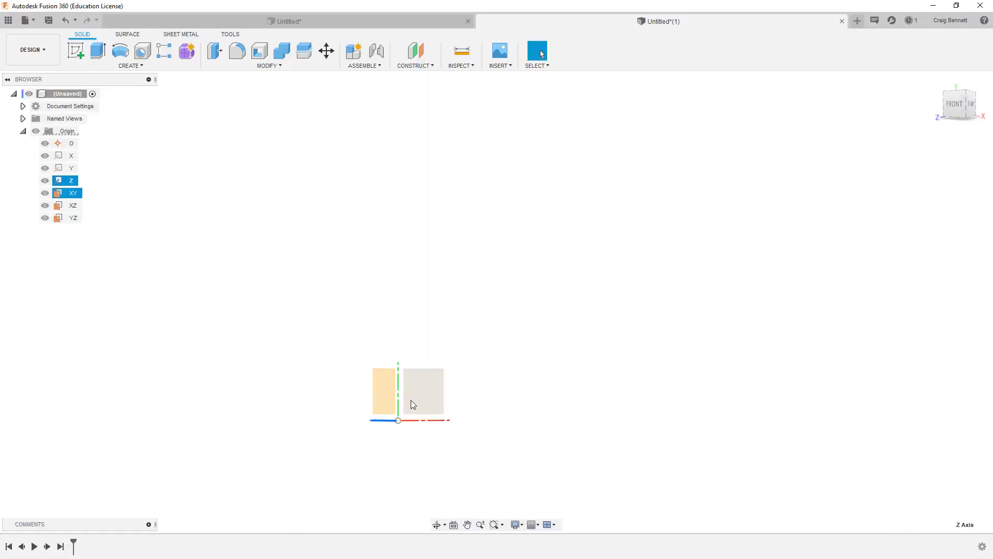
# Sketch a rectangle 156 mm wide and 20 mm high on the XY plane, starting from the origin.
pyautogui.rightClick(411, 399)
pyautogui.click(412, 450)
pyautogui.click(98, 55)
pyautogui.click(482, 327)
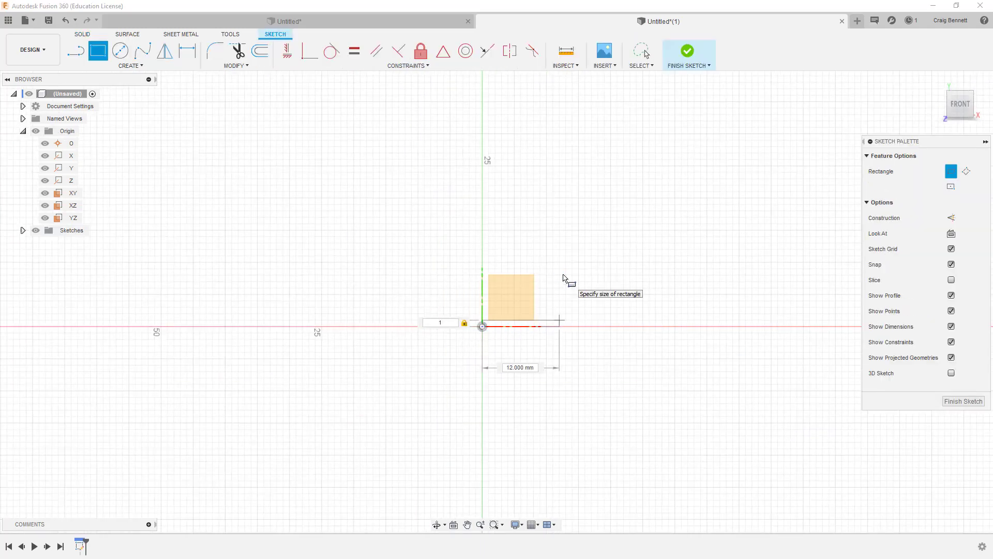
pyautogui.write('156')
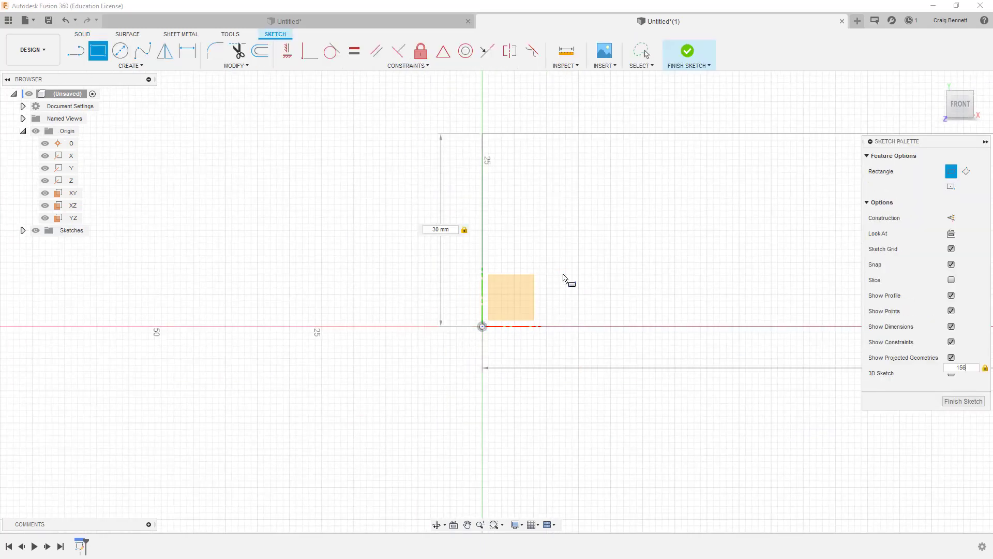
pyautogui.press('Tab')
pyautogui.write('20')
pyautogui.press('Return')
# Extrude the rectangle 30 mm into a solid bar.
pyautogui.write('e')
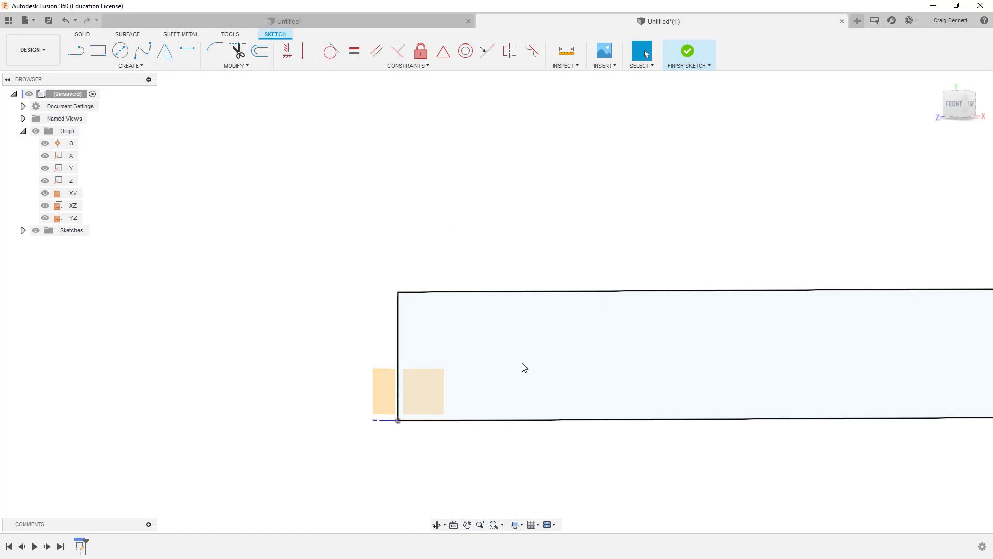
pyautogui.write('30')
pyautogui.press('Return')
# Start a sketch on the bar's top face and begin a rectangle at the origin corner.
pyautogui.keyDown('shift'); pyautogui.moveTo(527, 355); pyautogui.dragTo(525, 440, button='middle'); pyautogui.keyUp('shift')
pyautogui.scroll(-3, 525, 362)
pyautogui.moveTo(523, 217); pyautogui.dragTo(460, 126, button='middle')
pyautogui.rightClick(342, 253)
pyautogui.click(343, 304)
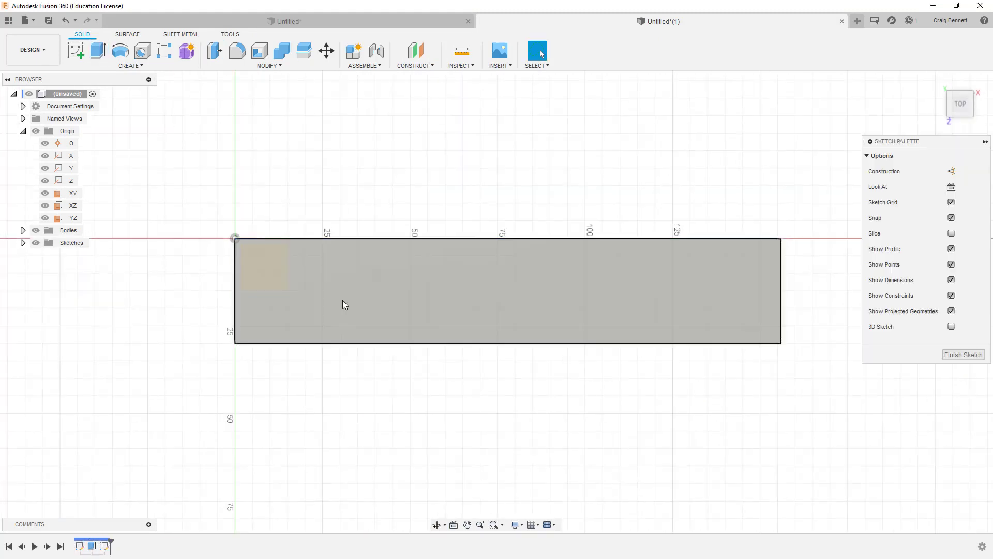
pyautogui.click(99, 51)
pyautogui.click(235, 238)
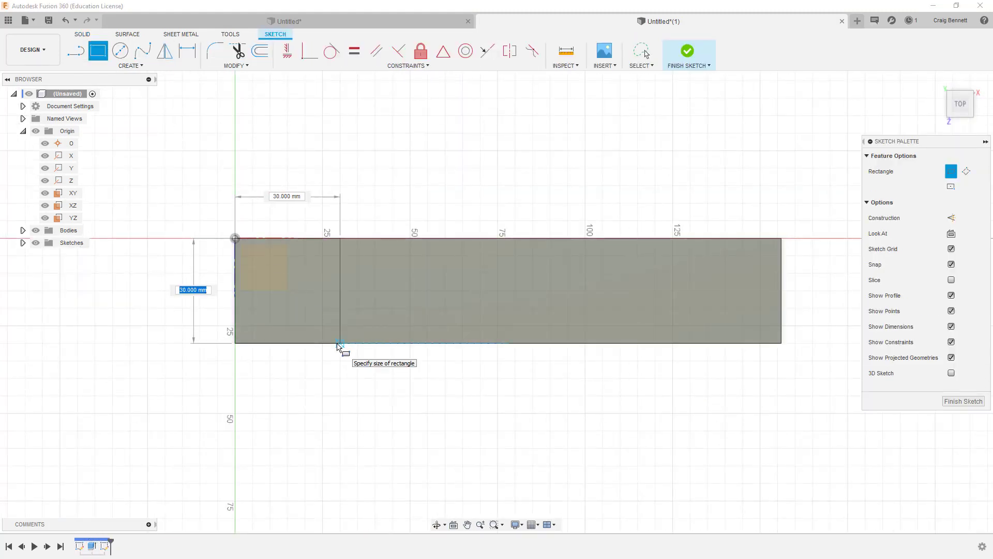
# Switch to Calculator, add 12 and 8, and return to the sketch.
pyautogui.press('super')
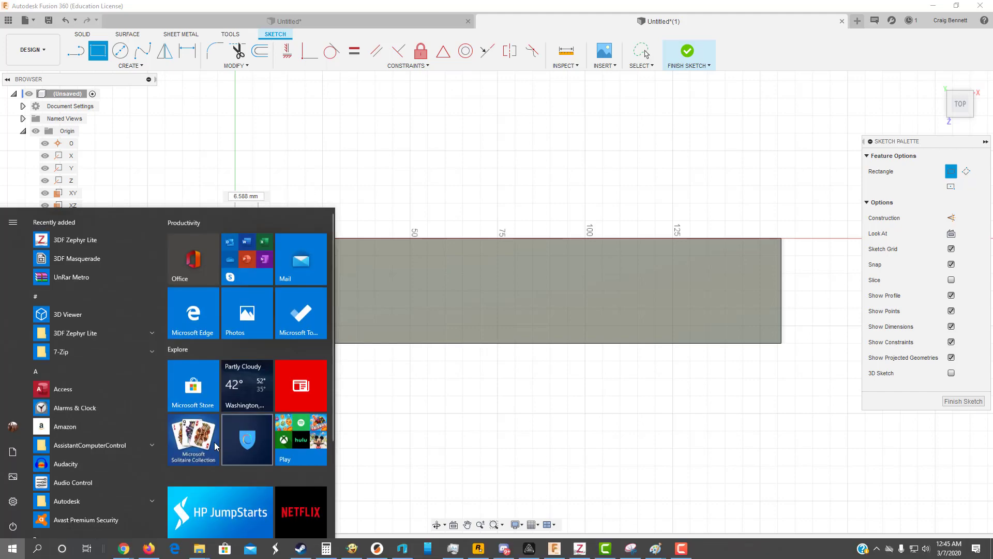
pyautogui.click(364, 547)
pyautogui.click(468, 217)
pyautogui.write('12+8')
pyautogui.press('Return')
pyautogui.click(469, 216)
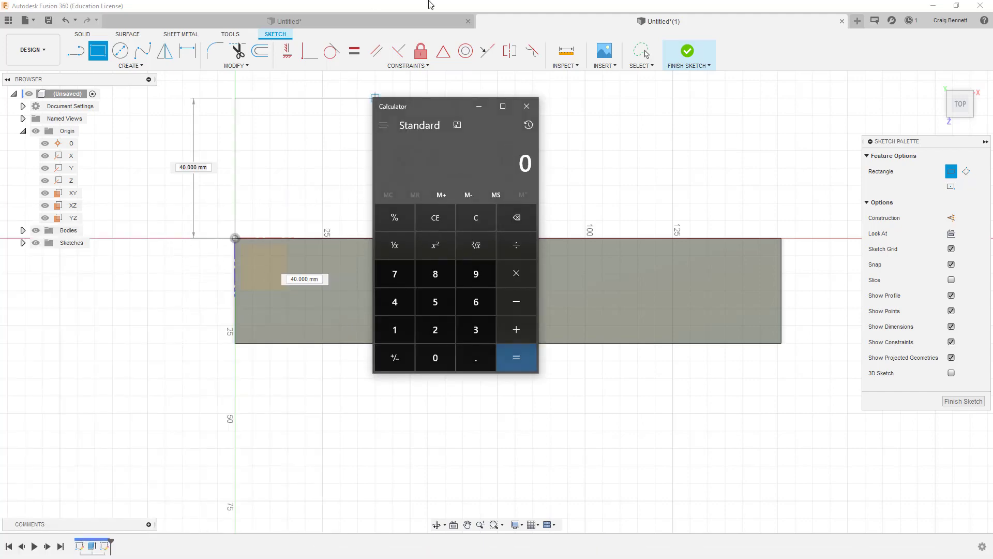
pyautogui.click(428, 5)
# Complete the top-face rectangle at 20 mm wide and extrude the remaining part of the face by -10 mm.
pyautogui.click(300, 343)
pyautogui.keyDown('shift'); pyautogui.moveTo(345, 339); pyautogui.dragTo(396, 269, button='middle'); pyautogui.keyUp('shift')
pyautogui.press('e')
pyautogui.click(450, 295)
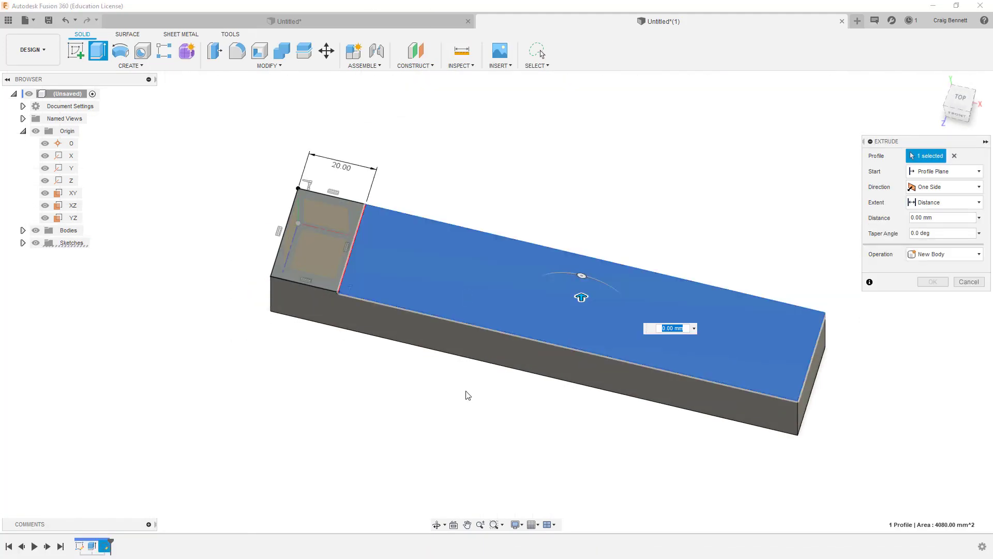
pyautogui.write('-10')
pyautogui.press('Return')
# Sketch an 11.18 mm circle on the raised end's top face and extrude it by -20 mm as a hole.
pyautogui.rightClick(323, 252)
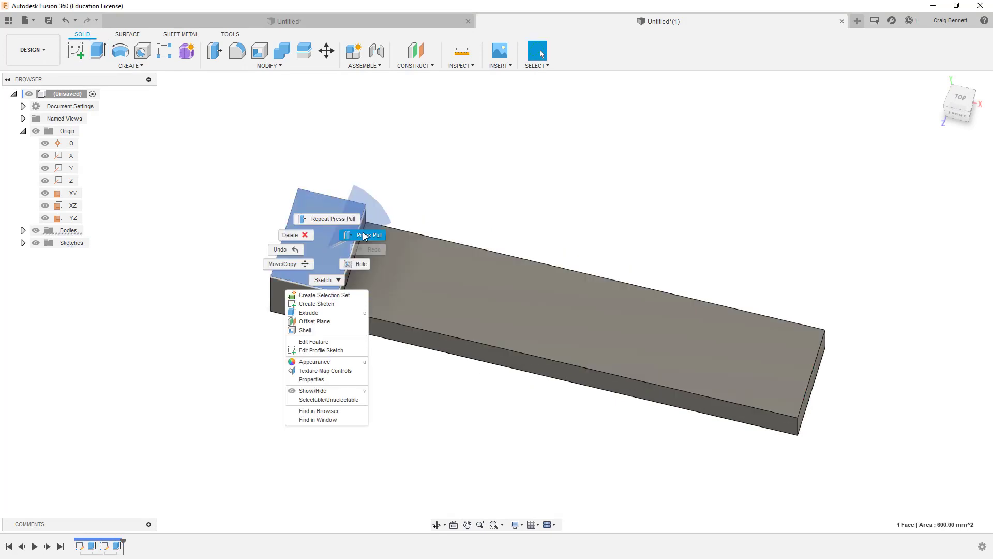
pyautogui.click(322, 308)
pyautogui.press('c')
pyautogui.click(486, 294)
pyautogui.write('11')
pyautogui.press('Return')
pyautogui.rightClick(488, 302)
pyautogui.click(468, 348)
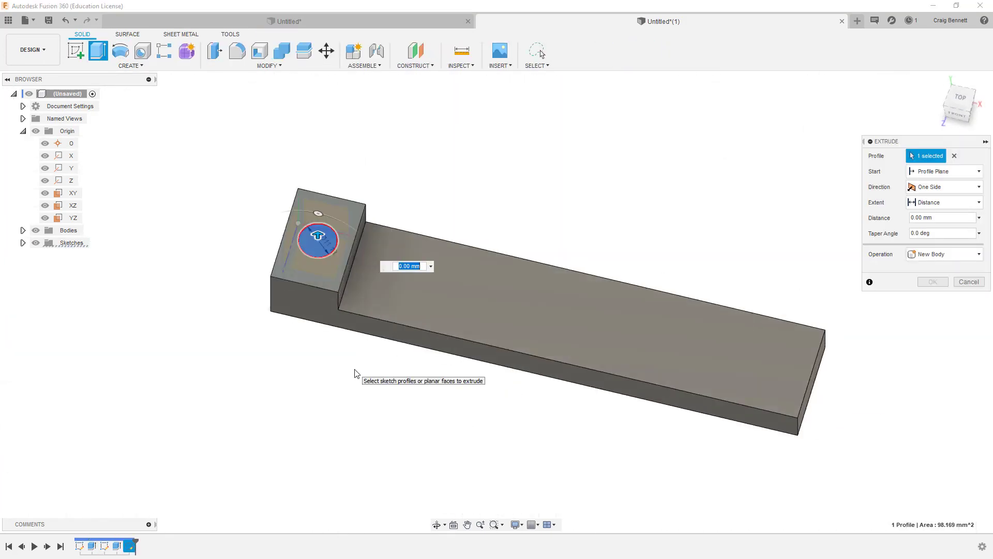
pyautogui.write('-20')
pyautogui.press('Return')
# Sketch a 20 mm square at the origin end of the bar's front face.
pyautogui.keyDown('shift'); pyautogui.moveTo(355, 372); pyautogui.dragTo(369, 287, button='middle'); pyautogui.keyUp('shift')
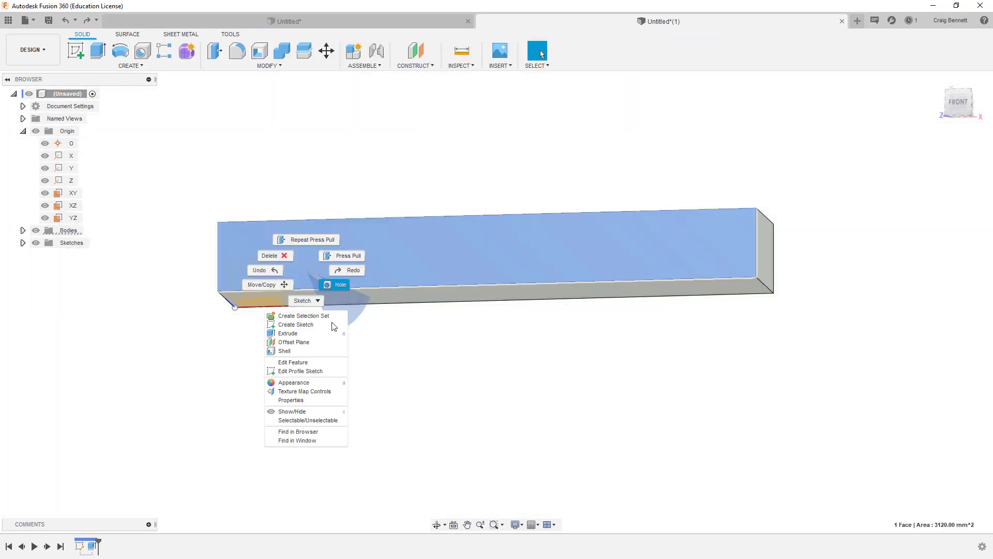
pyautogui.click(334, 324)
pyautogui.press('r')
pyautogui.click(406, 321)
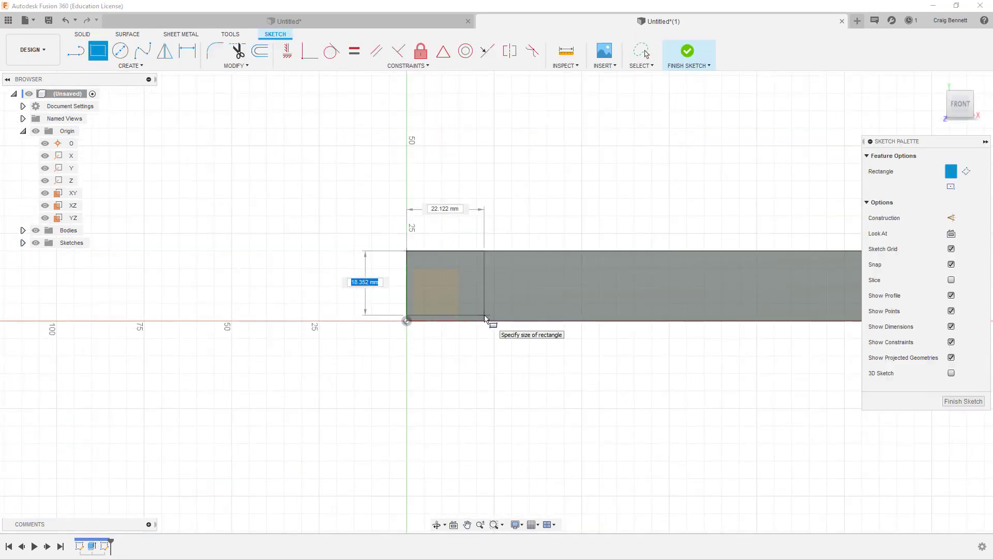
pyautogui.click(473, 321)
# Extrude the rest of the front face by -10 mm so a square boss remains at the end.
pyautogui.press('e')
pyautogui.click(402, 268)
pyautogui.write('-10')
pyautogui.press('Return')
# Sketch an 11.18 mm circle on the square boss's face and extrude it by -20 mm as a blind bore.
pyautogui.click(258, 261)
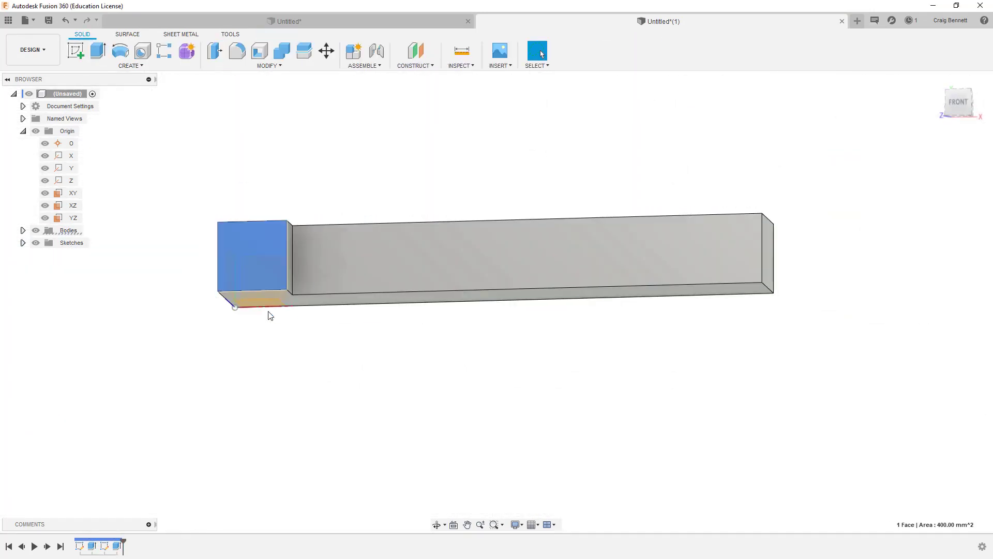
pyautogui.press('c')
pyautogui.click(501, 302)
pyautogui.write('11')
pyautogui.press('Return')
pyautogui.click(509, 308)
pyautogui.write('e-20')
pyautogui.press('Return')
pyautogui.moveTo(362, 274)
pyautogui.keyDown('shift'); pyautogui.mouseDown(button='middle')
pyautogui.moveTo(375, 331)
pyautogui.moveTo(295, 284)
pyautogui.moveTo(373, 333)
pyautogui.mouseUp(button='middle'); pyautogui.keyUp('shift')
pyautogui.press('f')
pyautogui.click(375, 343)
pyautogui.click(375, 293)
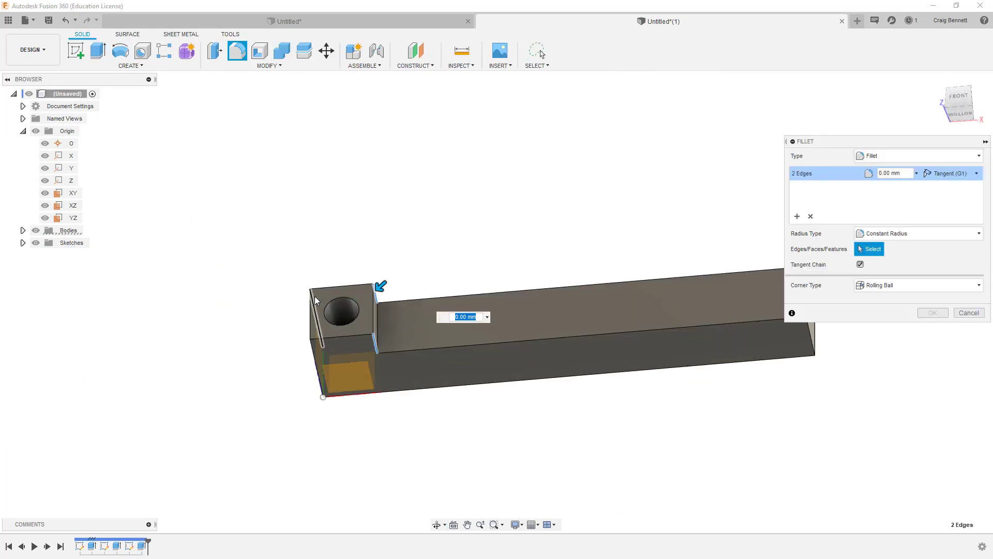
pyautogui.click(314, 351)
pyautogui.moveTo(305, 361); pyautogui.dragTo(312, 353)
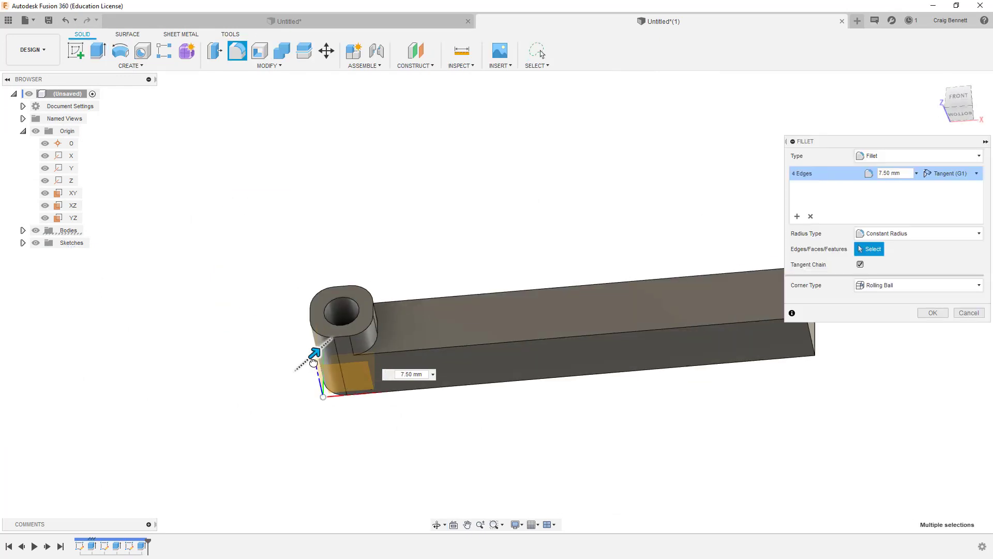
pyautogui.press('Escape')
# Start a sketch on the bar's bottom face and draw a 10 mm construction line along the outer edge from the boss's corner.
pyautogui.rightClick(338, 348)
pyautogui.click(337, 378)
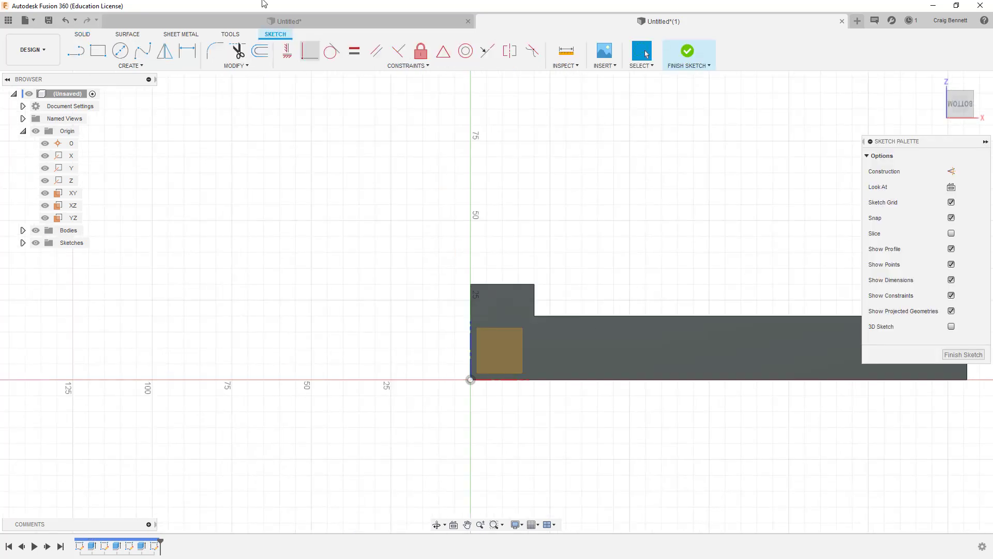
pyautogui.click(76, 50)
pyautogui.press('x')
pyautogui.scroll(4, 483, 283)
pyautogui.click(462, 272)
pyautogui.write('10')
pyautogui.press('Return')
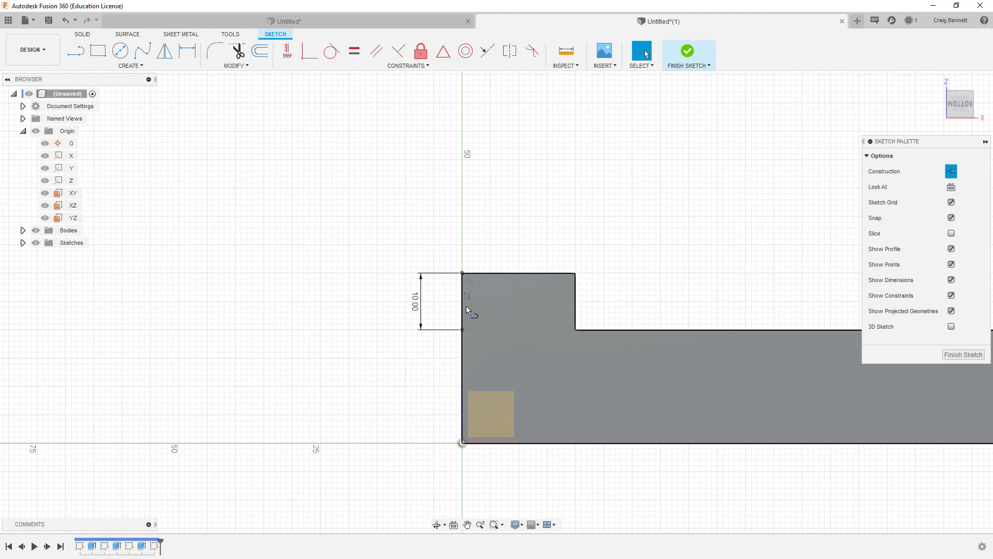
# Draw a construction line across the base of the boss from the 10 mm line's end to the inner corner.
pyautogui.press('l')
pyautogui.click(462, 329)
pyautogui.click(575, 329)
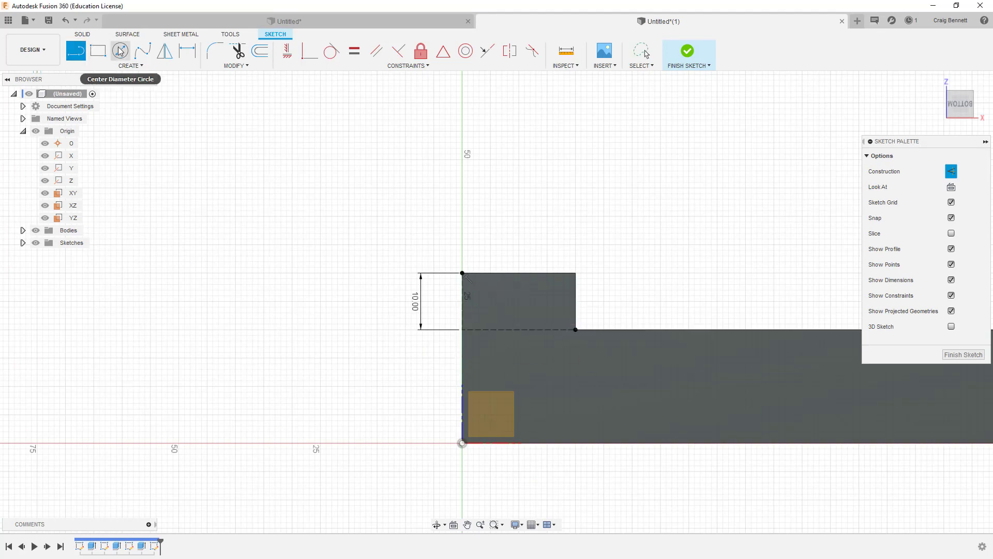
# Try to draw a .78 mm circle at the midpoint of the cross construction line, using the size noted on the pin photo.
pyautogui.click(120, 51)
pyautogui.click(518, 329)
pyautogui.press('Escape')
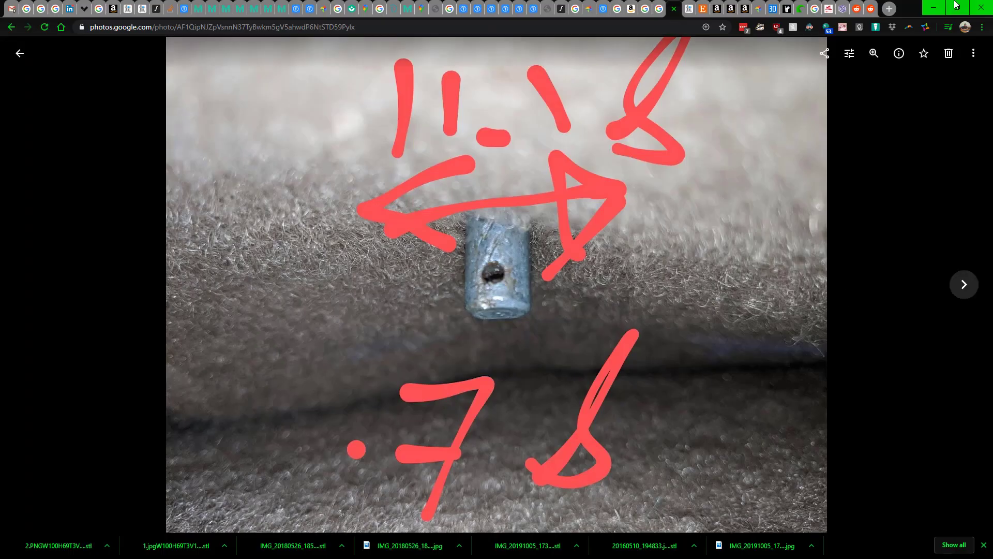
pyautogui.hotkey('alt', 'Tab')
pyautogui.press('c')
pyautogui.click(519, 329)
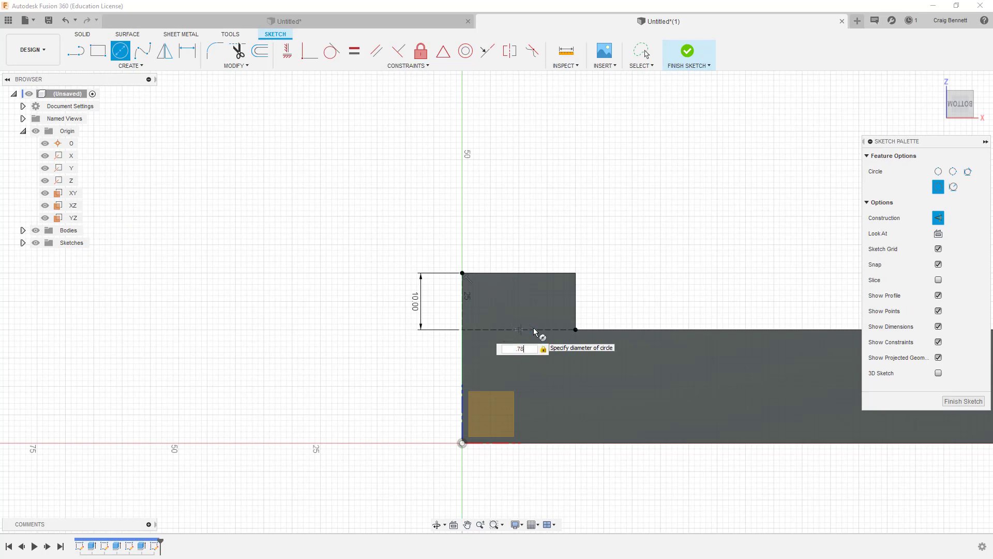
pyautogui.write('.78')
pyautogui.press('Return')
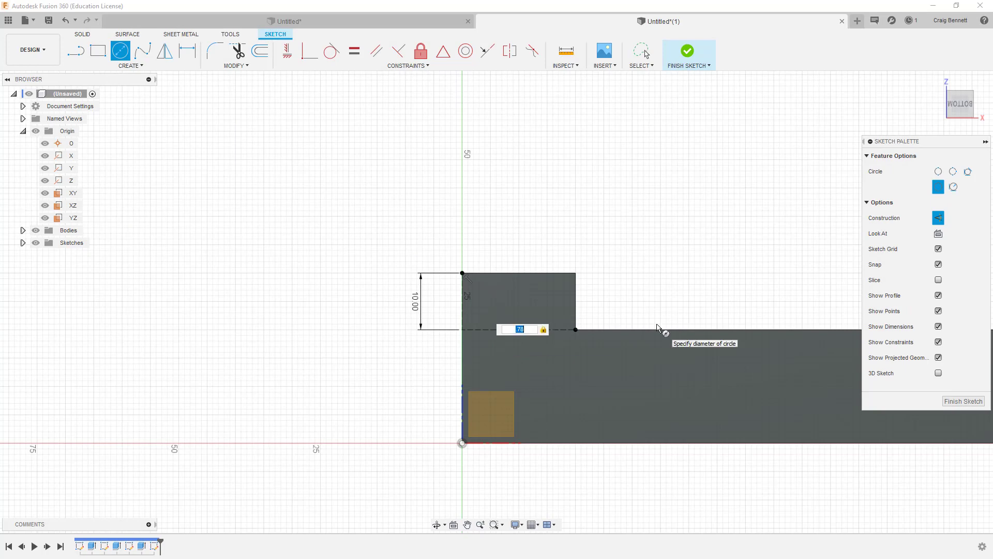
pyautogui.press('Escape')
pyautogui.scroll(5, 520, 331)
pyautogui.hotkey('ctrl', 'z')
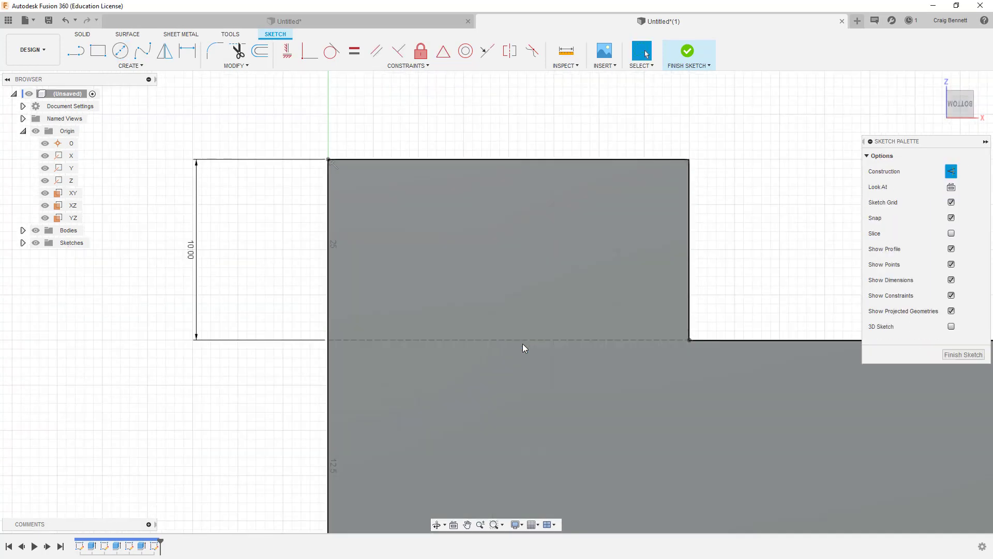
# Draw a 3 mm circle at the midpoint of the cross construction line, redrawing it as regular geometry with construction mode off.
pyautogui.press('c')
pyautogui.click(508, 340)
pyautogui.write('3')
pyautogui.press('Return')
pyautogui.press('Escape')
pyautogui.press('c')
pyautogui.press('x')
pyautogui.click(509, 340)
pyautogui.write('3')
pyautogui.press('Return')
pyautogui.press('Escape')
# Extrude the 3 mm circle up through the body to cut a cross hole through the bore.
pyautogui.click(513, 330)
pyautogui.keyDown('shift'); pyautogui.moveTo(513, 330); pyautogui.dragTo(563, 456, button='middle'); pyautogui.keyUp('shift')
pyautogui.press('e')
pyautogui.moveTo(549, 450); pyautogui.dragTo(584, 241)
pyautogui.press('Return')
# Fillet the four long edges of the boss end until the square boss becomes fully round.
pyautogui.scroll(-3, 538, 326)
pyautogui.press('f')
pyautogui.click(600, 365)
pyautogui.click(596, 482)
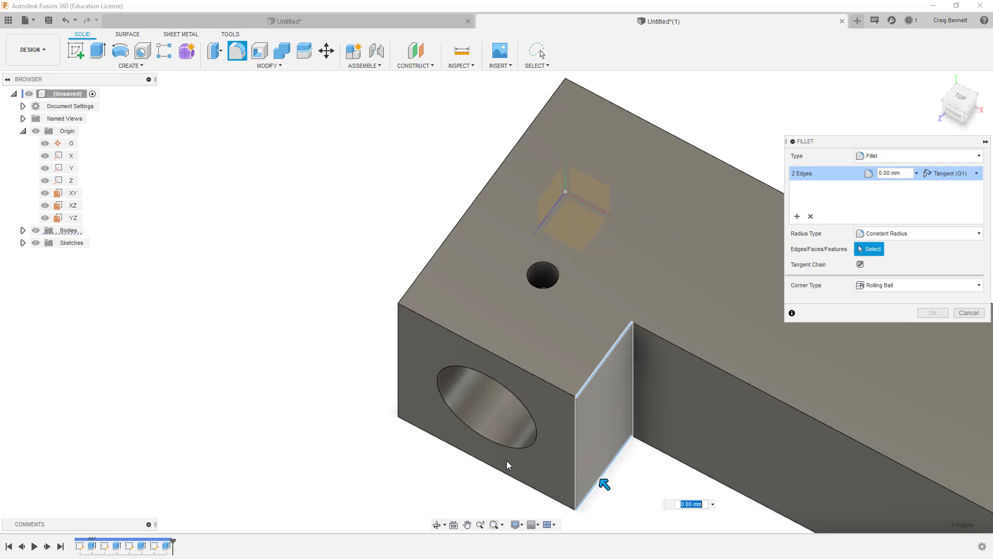
pyautogui.click(400, 415)
pyautogui.click(427, 264)
pyautogui.moveTo(427, 264); pyautogui.dragTo(446, 291)
pyautogui.press('Return')
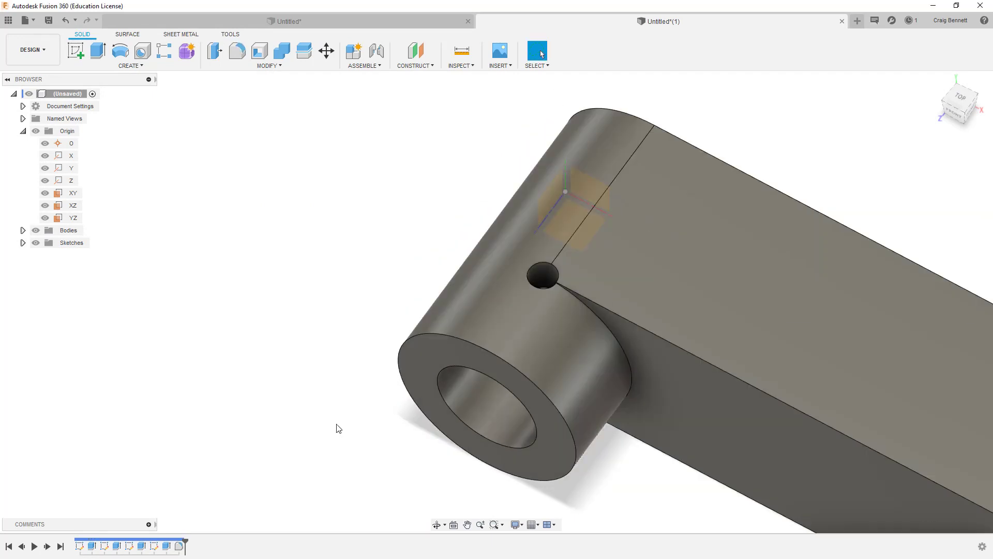
# Fillet the two parallel edges at the bar's far end into a full round.
pyautogui.keyDown('shift'); pyautogui.moveTo(337, 428); pyautogui.dragTo(362, 326, button='middle'); pyautogui.keyUp('shift')
pyautogui.moveTo(438, 282); pyautogui.dragTo(138, 87, button='middle')
pyautogui.press('f')
pyautogui.click(458, 314)
pyautogui.keyDown('shift'); pyautogui.moveTo(507, 189); pyautogui.dragTo(475, 95, button='middle'); pyautogui.keyUp('shift')
pyautogui.scroll(-3, 589, 241)
pyautogui.click(519, 155)
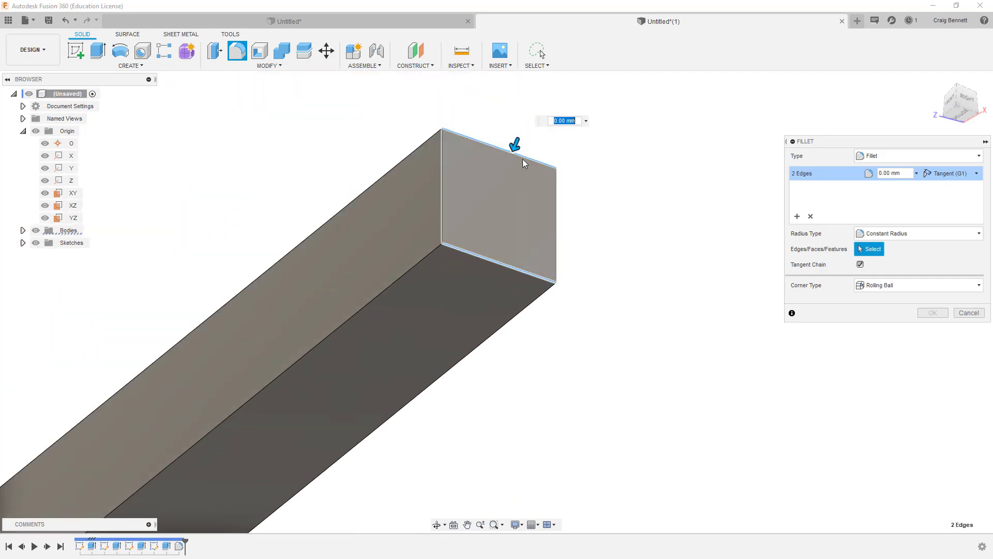
pyautogui.moveTo(513, 148); pyautogui.dragTo(498, 169)
pyautogui.press('Return')
# Fillet the edge chains around both side faces of the bar to soften the whole grip.
pyautogui.press('f')
pyautogui.click(441, 185)
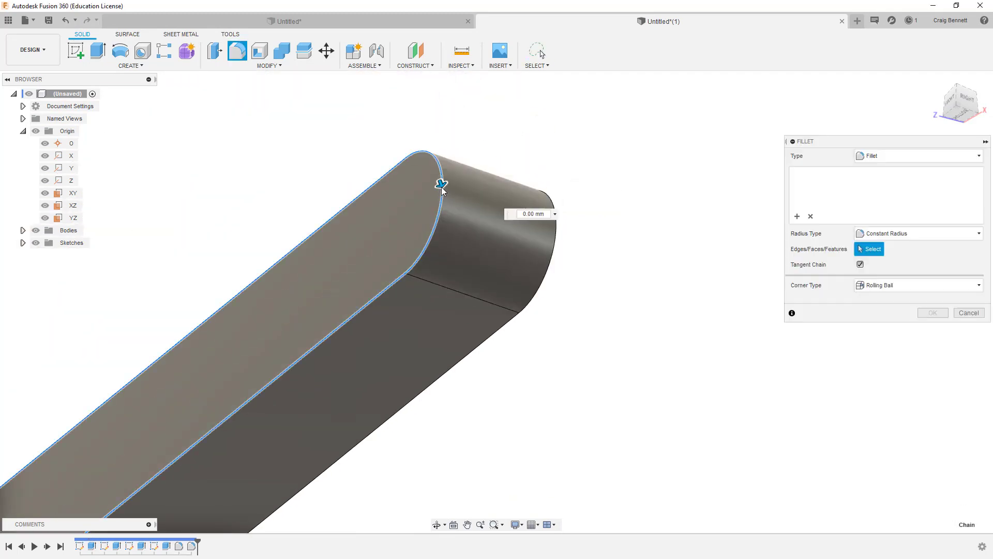
pyautogui.click(556, 232)
pyautogui.moveTo(564, 232)
pyautogui.mouseDown()
pyautogui.moveTo(533, 233)
pyautogui.moveTo(548, 232)
pyautogui.mouseUp()
pyautogui.scroll(-4, 536, 314)
pyautogui.keyDown('shift'); pyautogui.moveTo(537, 315); pyautogui.dragTo(519, 373, button='middle'); pyautogui.keyUp('shift')
pyautogui.moveTo(541, 351); pyautogui.dragTo(545, 352)
pyautogui.press('Return')
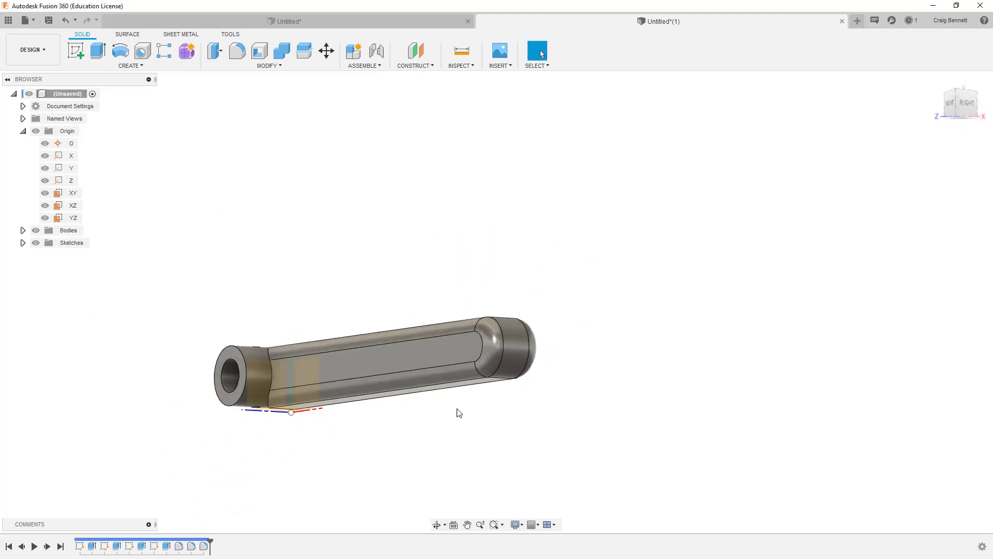
# Inspect the whole handle and expand its Bodies folder.
pyautogui.keyDown('shift'); pyautogui.moveTo(458, 412); pyautogui.dragTo(359, 326, button='middle'); pyautogui.keyUp('shift')
pyautogui.press('F6')
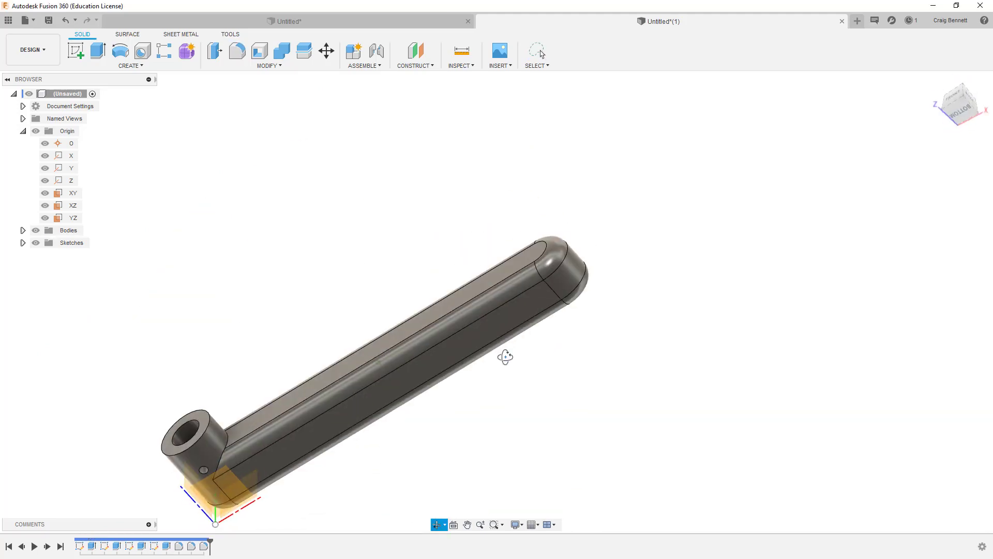
pyautogui.click(23, 231)
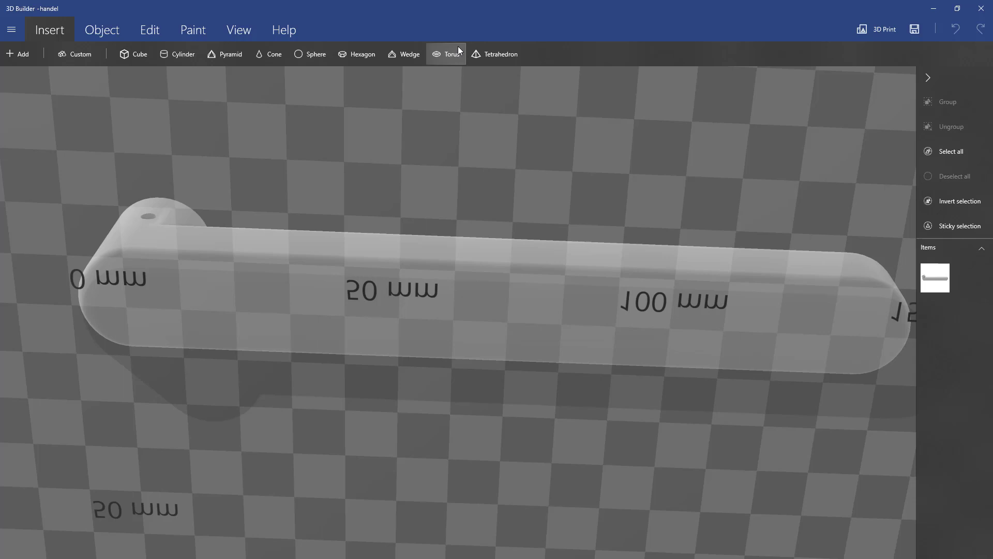
# Switch to 3D Builder, adjust the view to hide the checkered ground, and select the handle.
pyautogui.click(238, 30)
pyautogui.click(467, 54)
pyautogui.click(440, 129)
pyautogui.click(116, 30)
pyautogui.click(217, 282)
# Start an emboss on the handle and set its text to RELEASE.
pyautogui.click(150, 31)
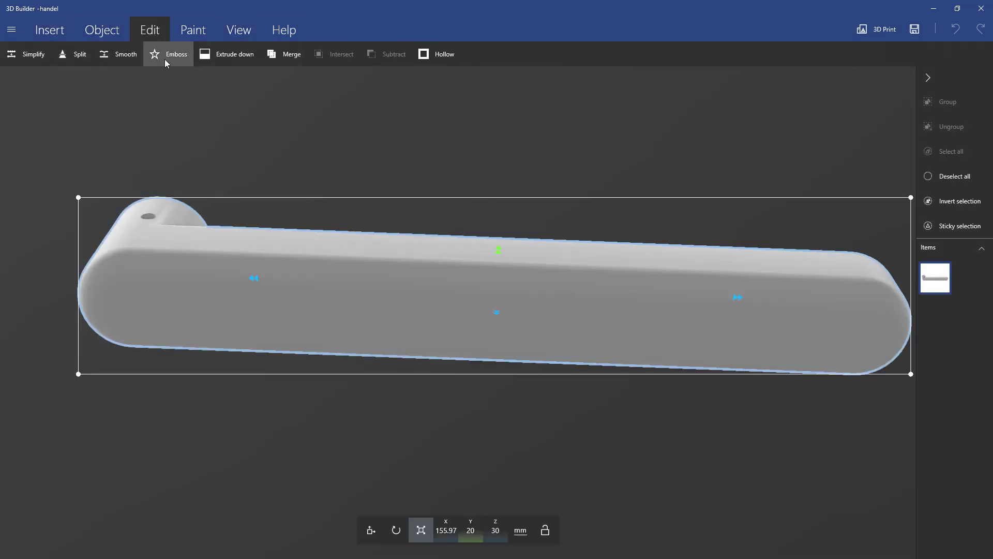
pyautogui.click(165, 60)
pyautogui.scroll(-3, 340, 178)
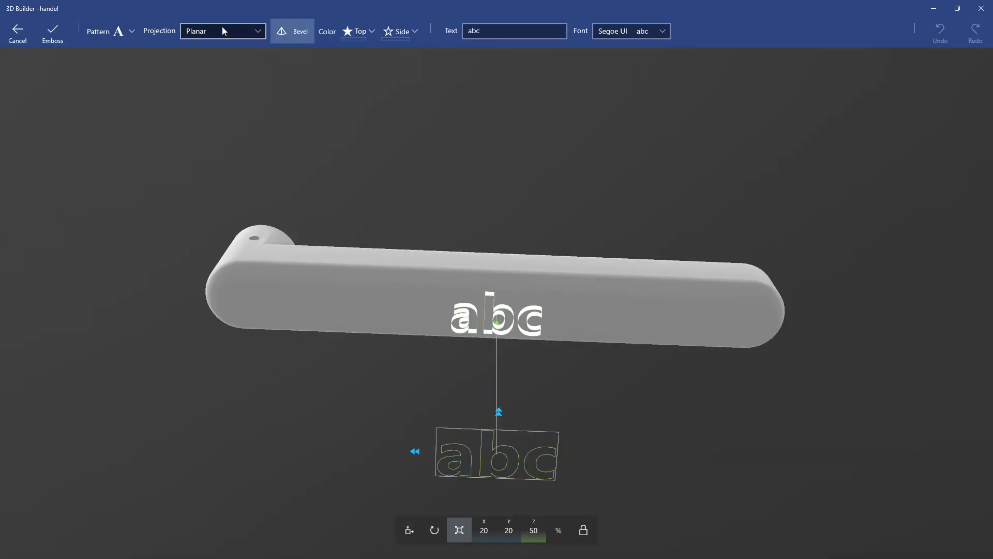
pyautogui.moveTo(496, 32); pyautogui.dragTo(385, 33)
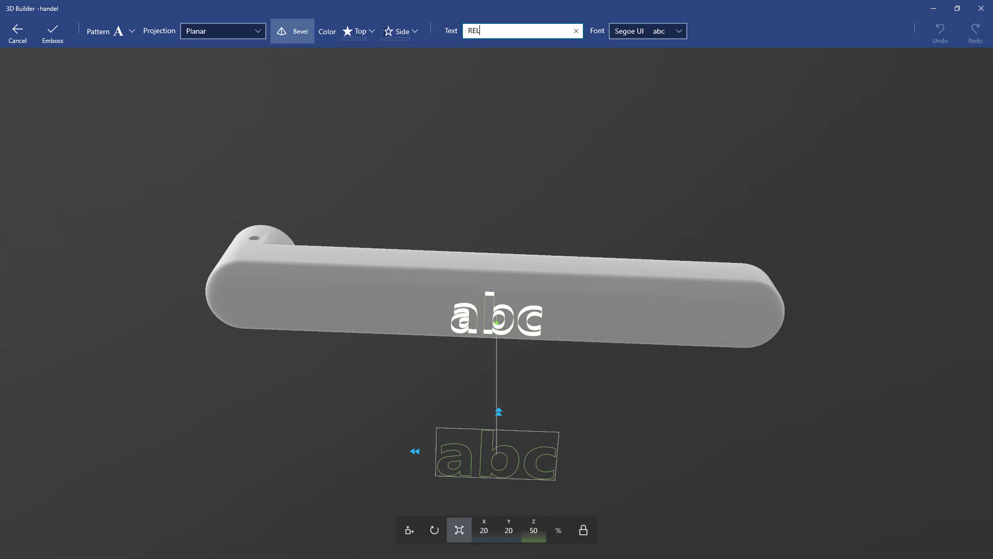
pyautogui.press('Return')
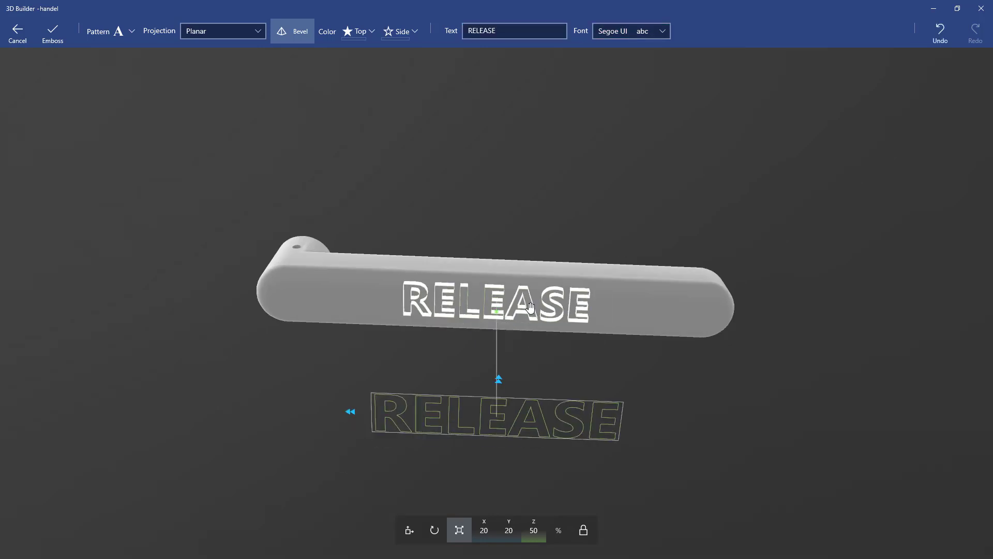
# Set the Z value of the RELEASE emboss to -100 and check its placement on the handle from several sides.
pyautogui.moveTo(449, 452); pyautogui.dragTo(741, 259)
pyautogui.moveTo(576, 303); pyautogui.dragTo(603, 455)
pyautogui.scroll(-3, 603, 458)
pyautogui.click(497, 529)
pyautogui.moveTo(497, 351); pyautogui.dragTo(495, 204)
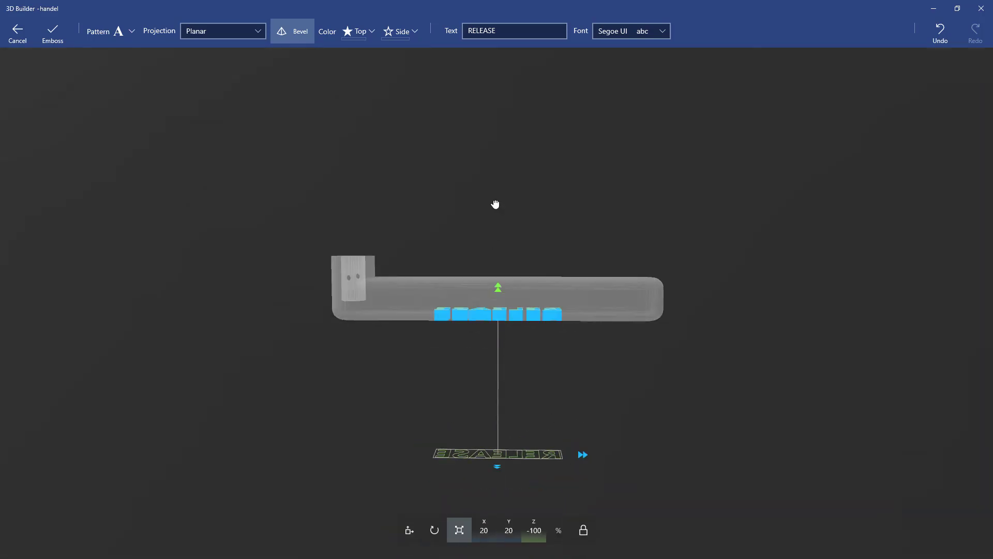
pyautogui.scroll(5, 578, 219)
pyautogui.moveTo(552, 378); pyautogui.dragTo(610, 208)
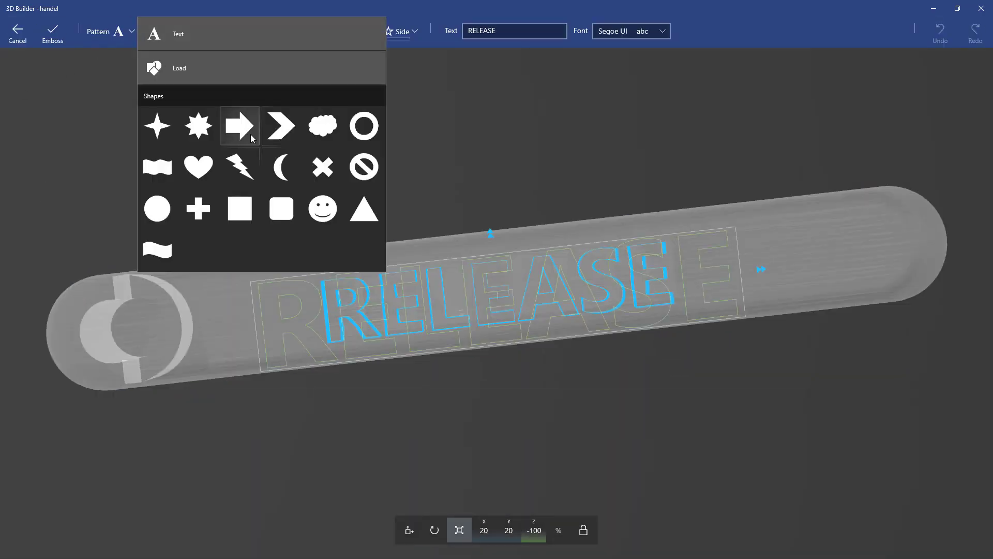
# Change the emboss pattern on the handle from text to the block arrow shape and put it in rotate mode.
pyautogui.click(237, 126)
pyautogui.moveTo(468, 111); pyautogui.dragTo(472, 201)
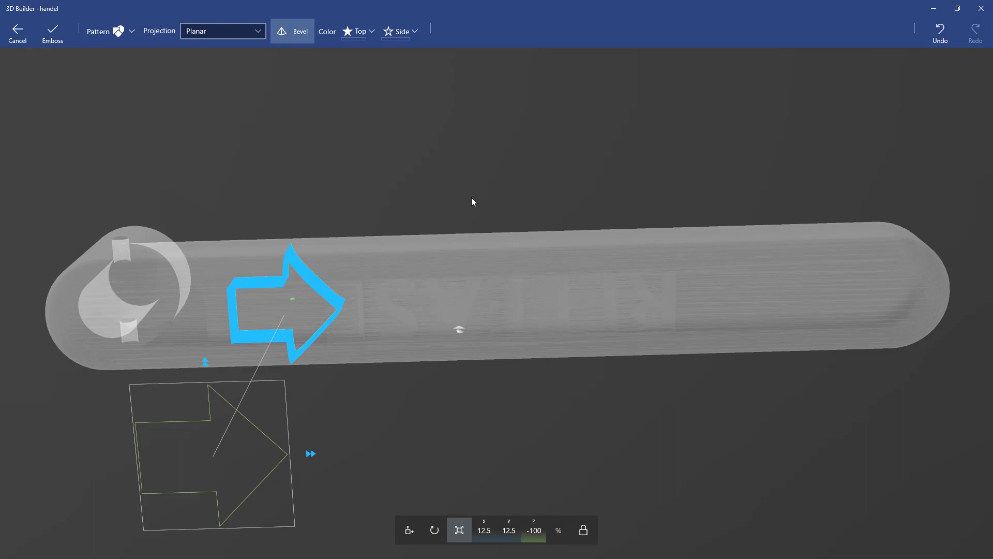
pyautogui.click(434, 530)
pyautogui.moveTo(331, 496); pyautogui.dragTo(324, 371)
pyautogui.scroll(-5, 325, 371)
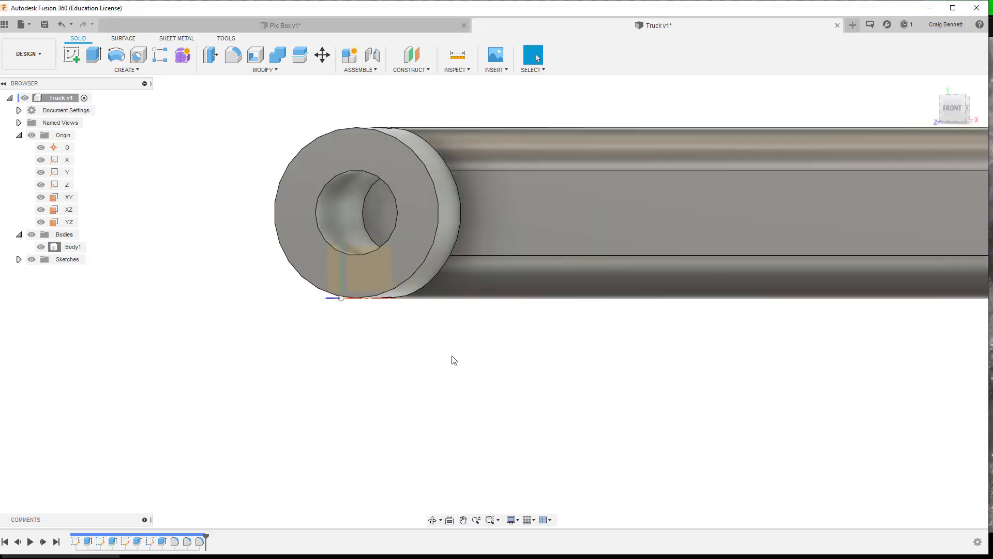
# Switch to Fusion 360 and set the bore circle's diameter to 10.5 mm in its sketch.
pyautogui.doubleClick(125, 541)
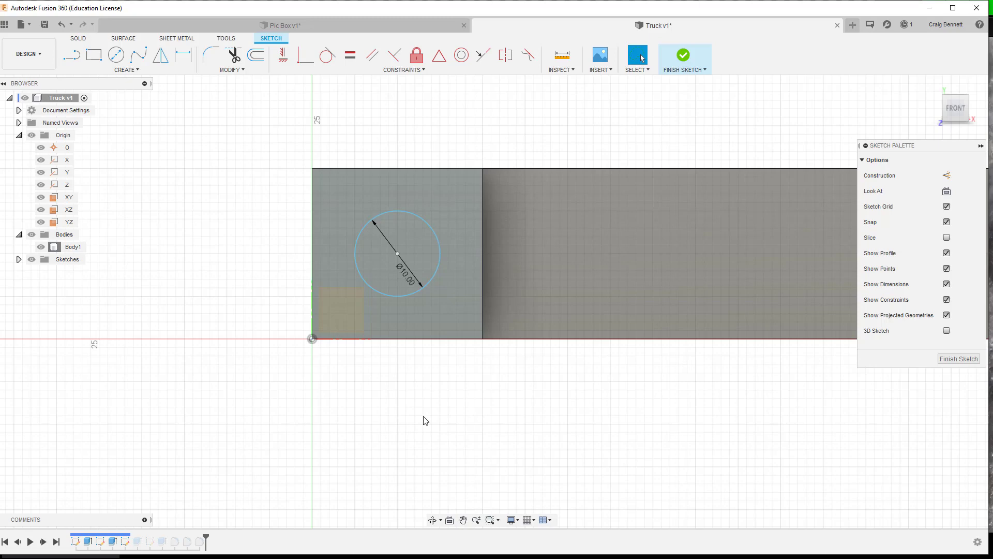
pyautogui.write('10.5')
pyautogui.press('Return')
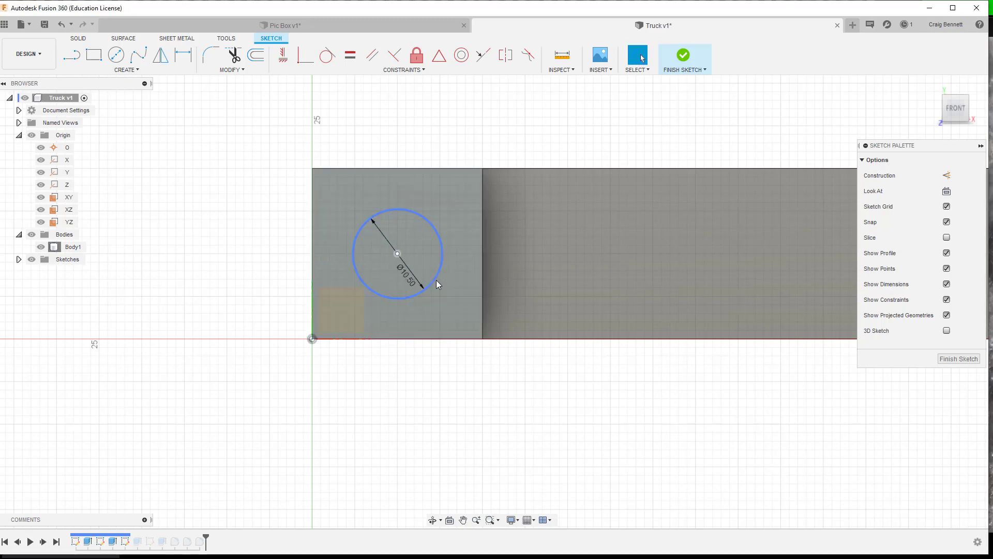
pyautogui.click(957, 359)
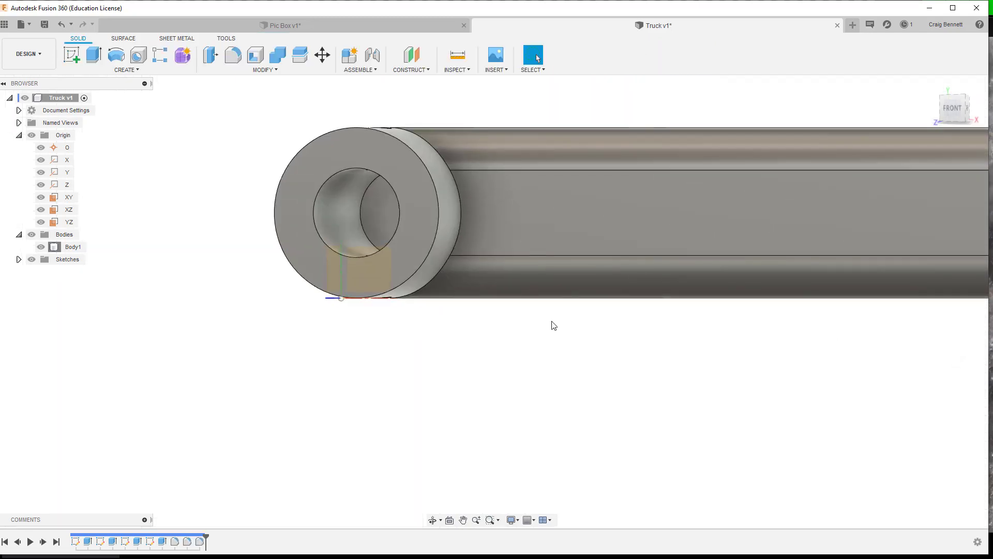
# Start a sketch on the bore's floor and draw an 8 mm vertical construction line up from the circle's lowest point.
pyautogui.scroll(-3, 581, 381)
pyautogui.keyDown('shift'); pyautogui.moveTo(580, 382); pyautogui.dragTo(593, 393, button='middle'); pyautogui.keyUp('shift')
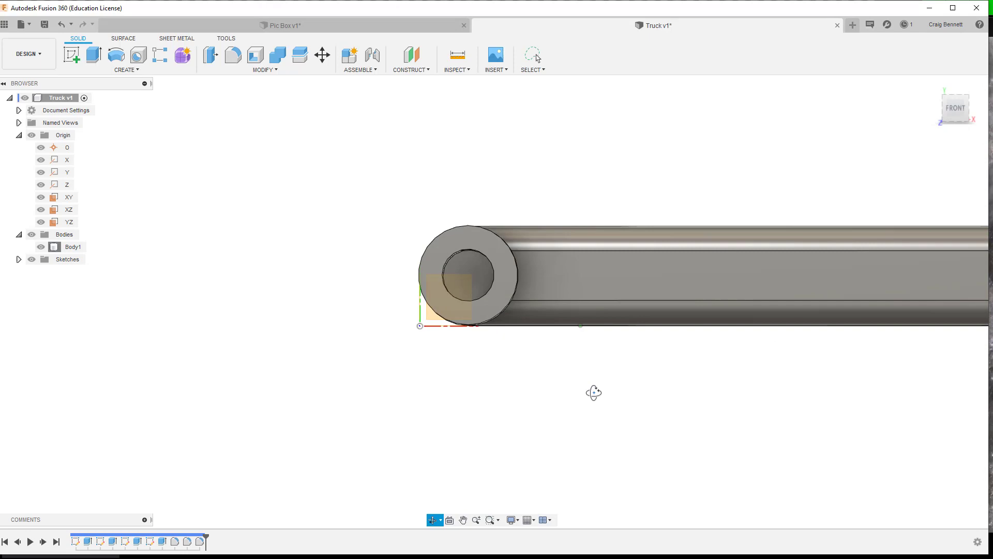
pyautogui.rightClick(459, 276)
pyautogui.click(470, 350)
pyautogui.scroll(5, 507, 303)
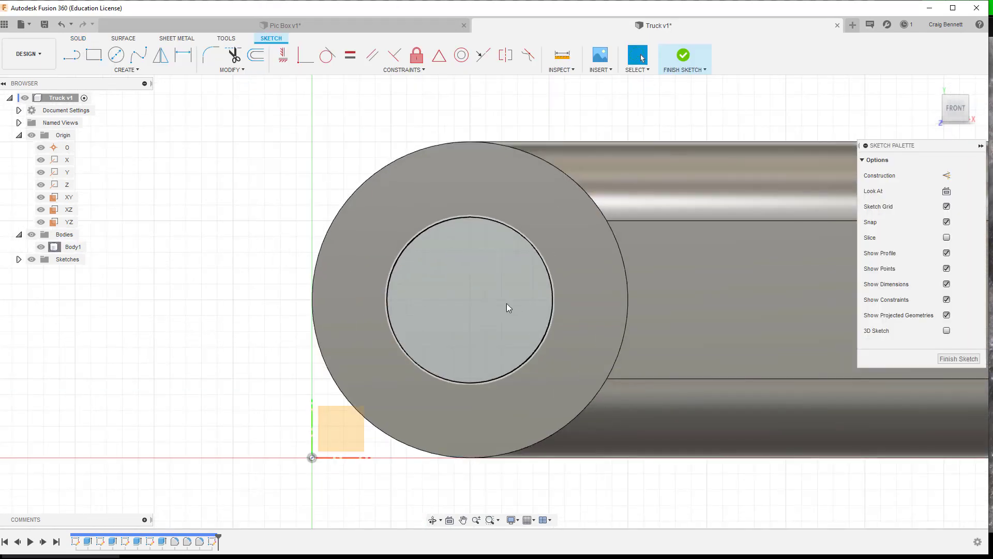
pyautogui.press('l')
pyautogui.press('x')
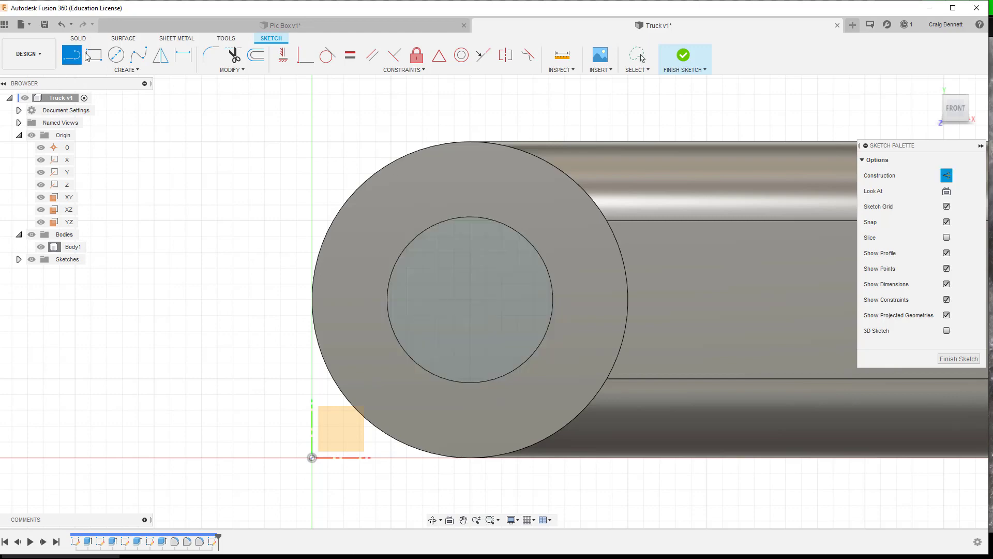
pyautogui.click(470, 384)
pyautogui.keyDown('shift'); pyautogui.moveTo(507, 303); pyautogui.dragTo(473, 282, button='middle'); pyautogui.keyUp('shift')
pyautogui.write('8')
pyautogui.press('Return')
pyautogui.press('Escape')
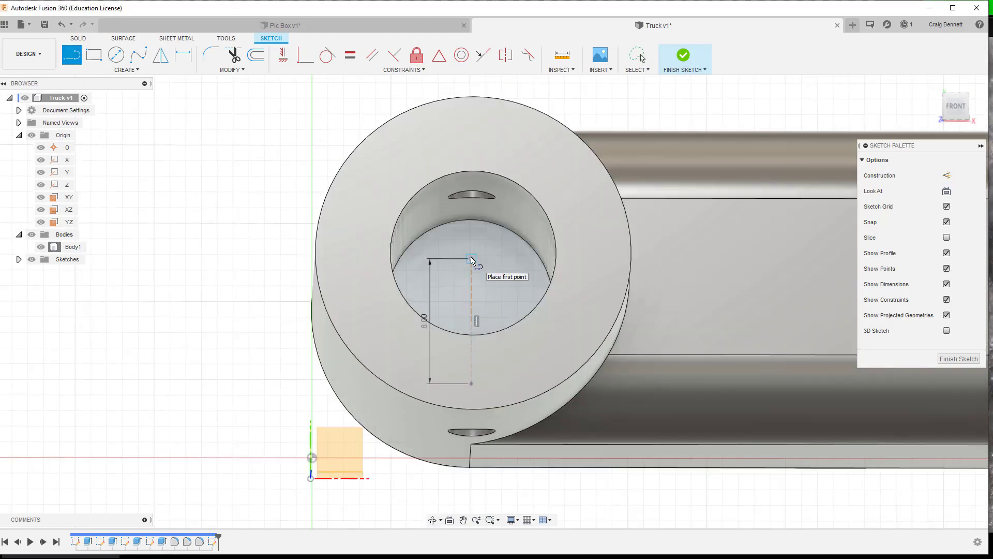
# Draw a horizontal line across the bore circle through the construction line's upper end, reaching the circle on both sides.
pyautogui.click(472, 258)
pyautogui.click(398, 259)
pyautogui.click(471, 259)
pyautogui.click(541, 258)
# Extrude the circle segment above the horizontal line by 10 mm to form a flat in the bore.
pyautogui.rightClick(479, 246)
pyautogui.click(515, 235)
pyautogui.click(471, 238)
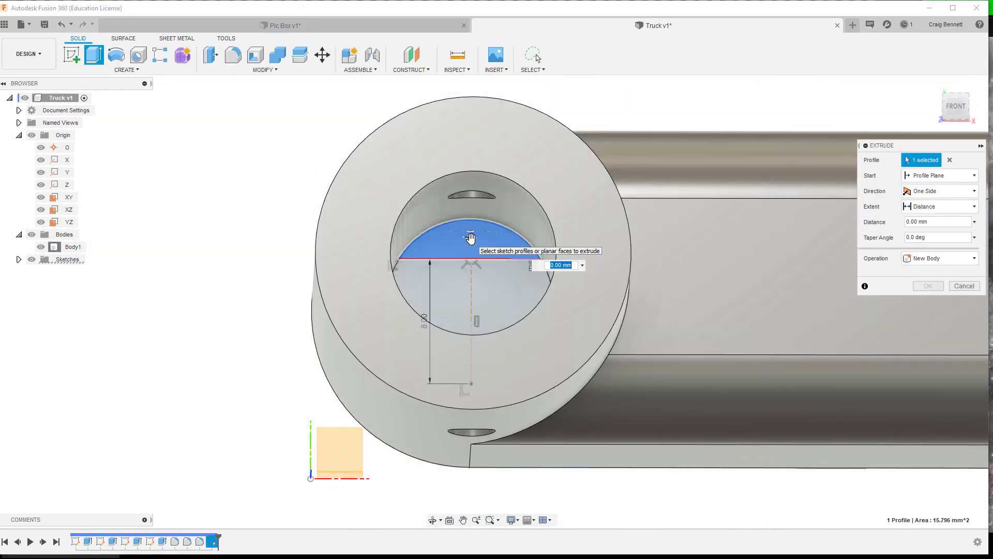
pyautogui.write('10')
pyautogui.press('Return')
# Move the flat's sketch and extrude in the timeline to directly after the bore extrude.
pyautogui.click(213, 541)
pyautogui.keyDown('ctrl'); pyautogui.click(224, 541); pyautogui.keyUp('ctrl')
pyautogui.moveTo(225, 541); pyautogui.dragTo(144, 541)
# Start a sketch on the handle's flat end face beside the boss.
pyautogui.keyDown('shift'); pyautogui.moveTo(221, 450); pyautogui.dragTo(222, 456, button='middle'); pyautogui.keyUp('shift')
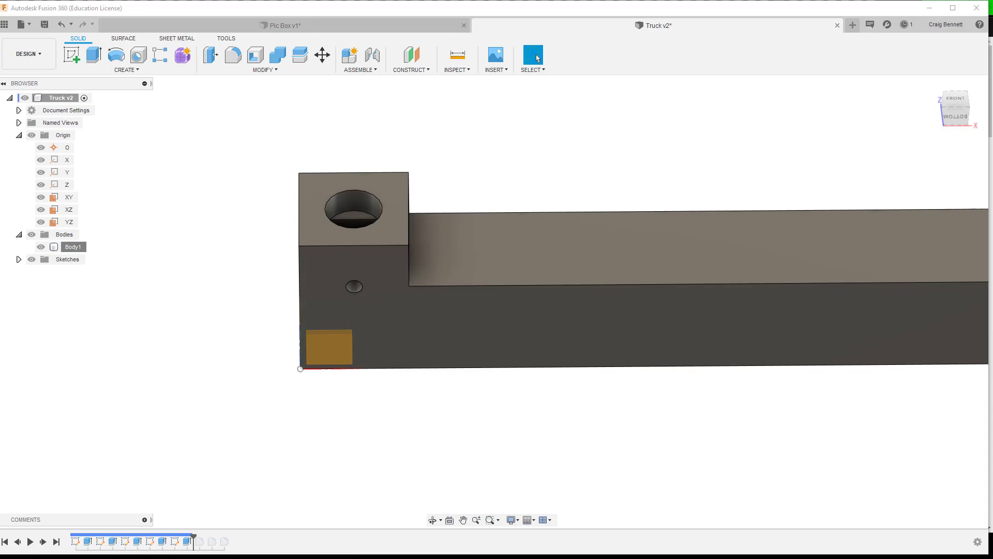
pyautogui.keyDown('shift'); pyautogui.moveTo(470, 382); pyautogui.dragTo(610, 395, button='middle'); pyautogui.keyUp('shift')
pyautogui.rightClick(599, 273)
pyautogui.click(599, 326)
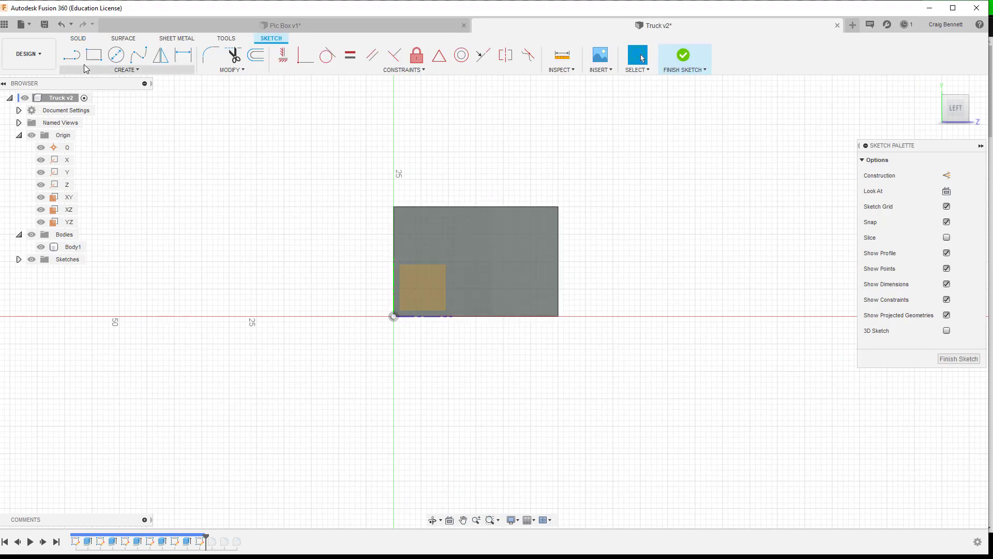
pyautogui.press('r')
pyautogui.click(394, 207)
pyautogui.click(481, 316)
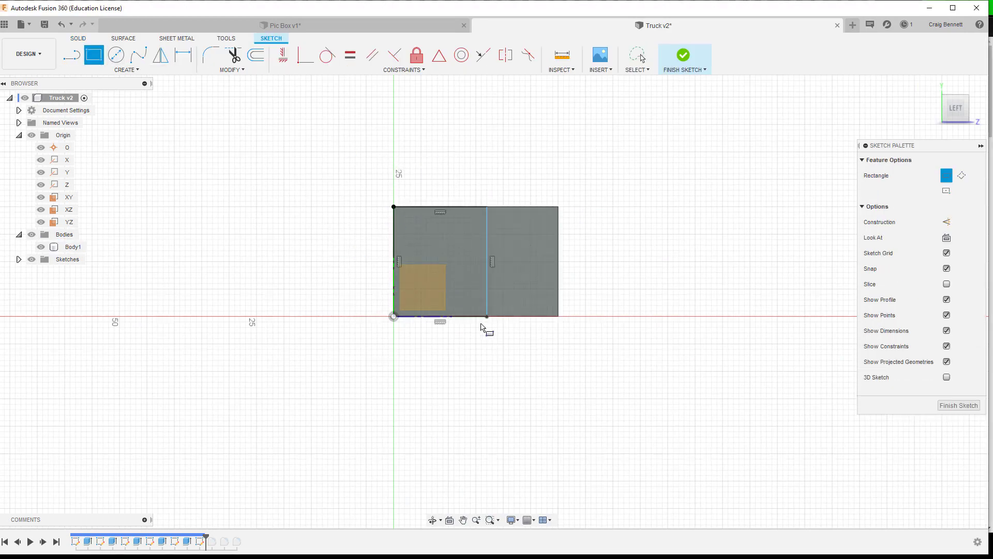
pyautogui.moveTo(486, 328)
pyautogui.keyDown('shift'); pyautogui.mouseDown(button='middle')
pyautogui.moveTo(462, 343)
pyautogui.moveTo(474, 305)
pyautogui.mouseUp(button='middle'); pyautogui.keyUp('shift')
pyautogui.press('Escape')
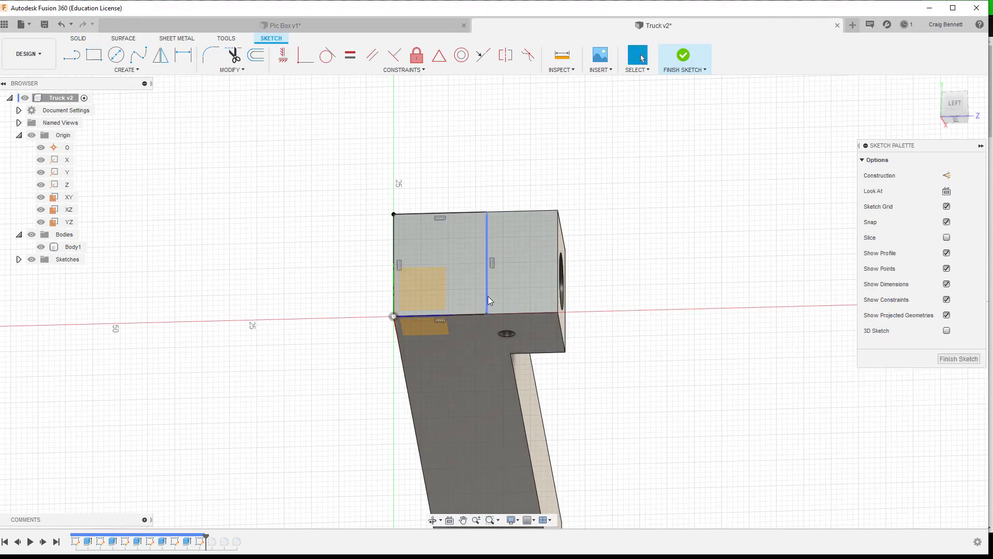
# Draw a vertical line across the full height of the end face, separating the arm portion from the boss portion.
pyautogui.press('l')
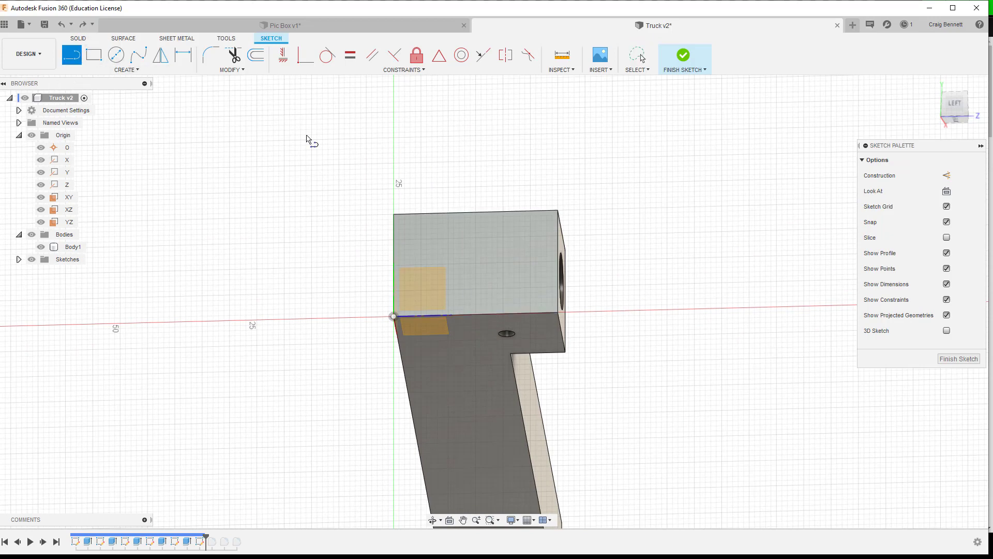
pyautogui.click(498, 313)
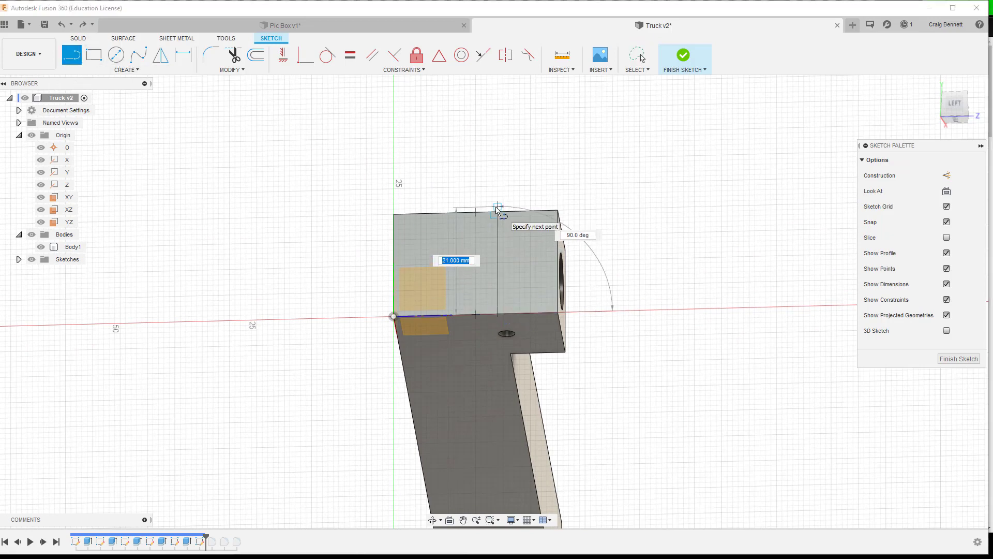
pyautogui.doubleClick(497, 211)
# Extrude the arm portion of the end face outward about 55 mm, joined to the body.
pyautogui.rightClick(453, 265)
pyautogui.click(488, 250)
pyautogui.click(453, 263)
pyautogui.keyDown('shift'); pyautogui.moveTo(368, 284); pyautogui.dragTo(294, 274, button='middle'); pyautogui.keyUp('shift')
pyautogui.scroll(-2, 295, 273)
pyautogui.moveTo(346, 265); pyautogui.dragTo(154, 314)
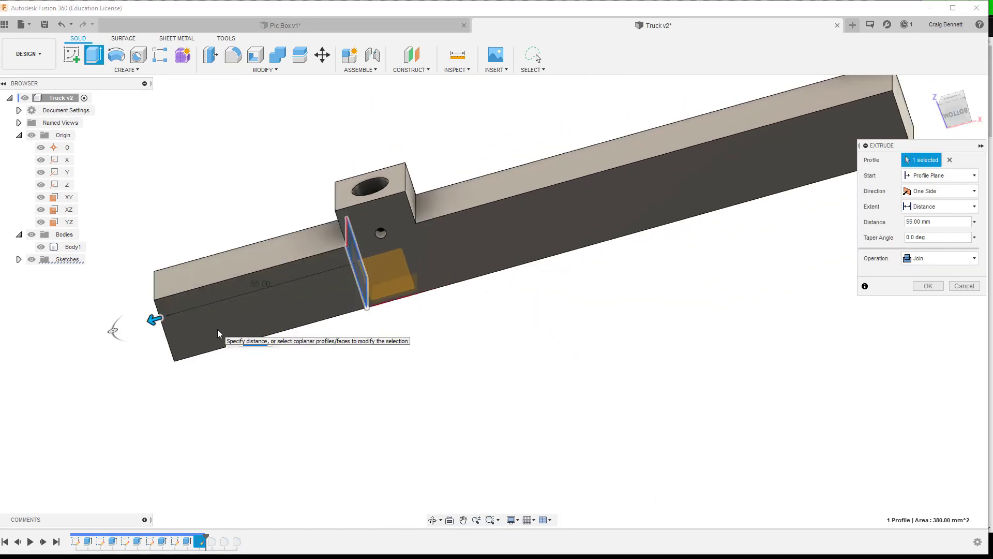
pyautogui.moveTo(363, 412); pyautogui.dragTo(696, 402, button='middle')
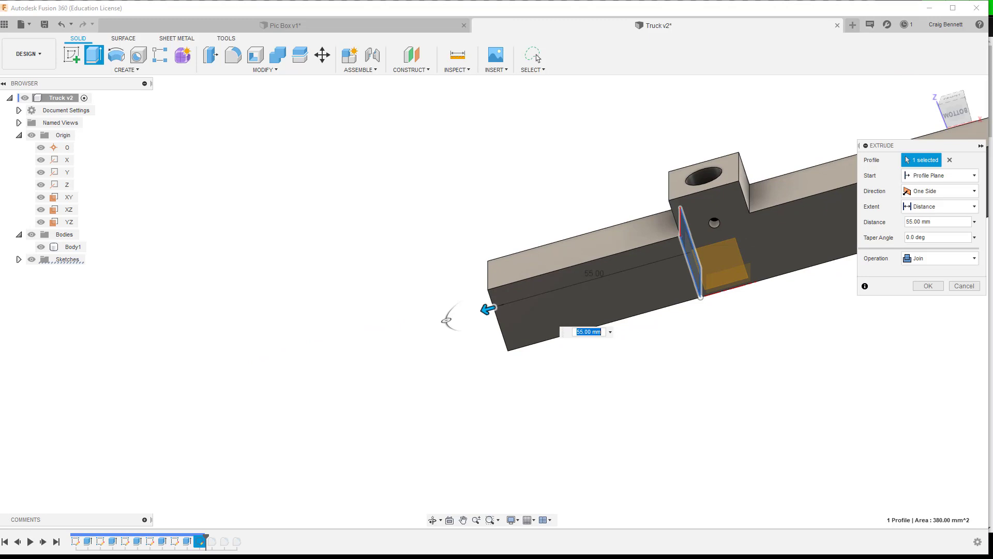
# Switch to Calculator, compute 25.4 × 3, and put the calculator away.
pyautogui.hotkey('alt', 'Tab')
pyautogui.click(444, 324)
pyautogui.click(440, 304)
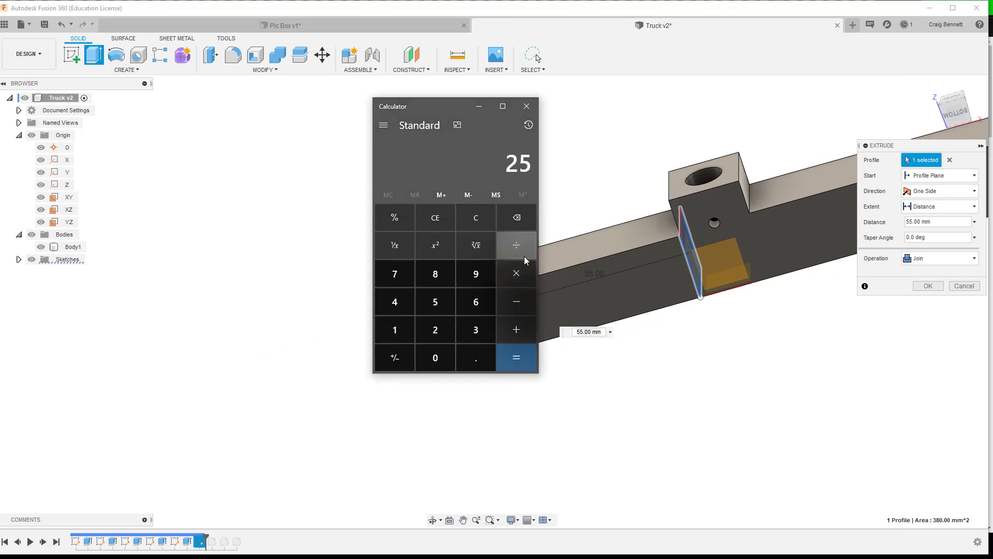
pyautogui.click(524, 257)
pyautogui.click(468, 224)
pyautogui.click(434, 337)
pyautogui.click(438, 309)
pyautogui.click(465, 350)
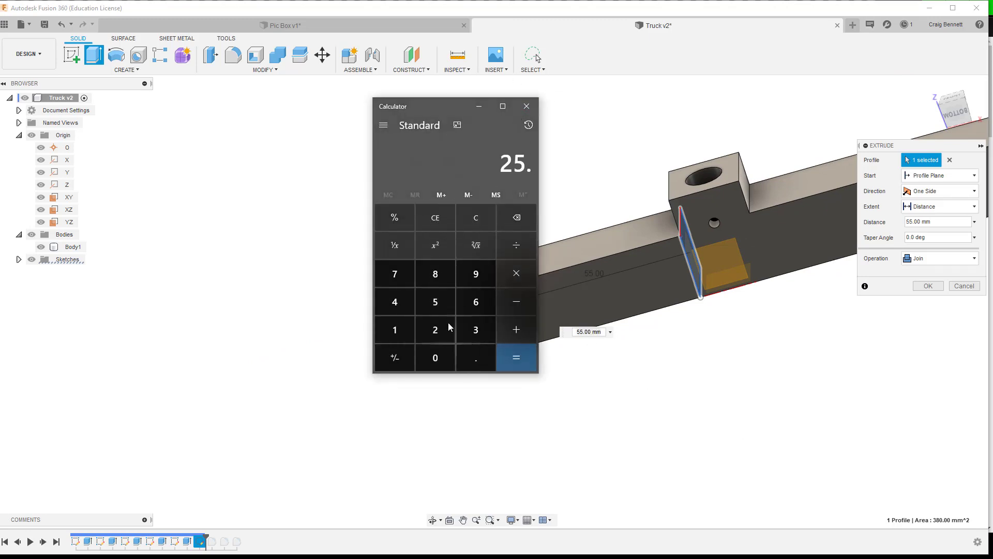
pyautogui.click(395, 302)
pyautogui.click(517, 273)
pyautogui.click(475, 329)
pyautogui.click(516, 357)
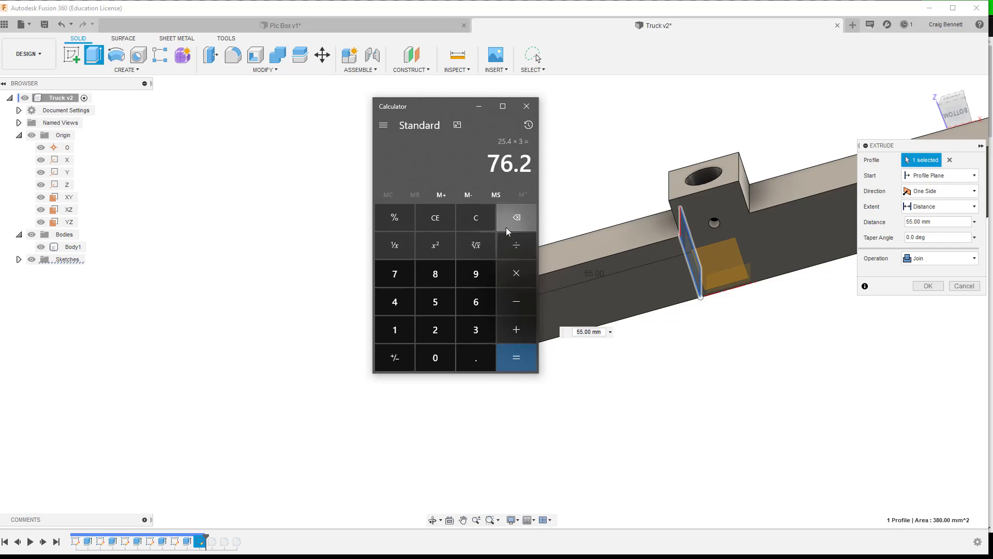
pyautogui.click(480, 108)
# Set the arm extension's extrusion distance to 76.2 mm and complete the extrusion.
pyautogui.doubleClick(580, 332)
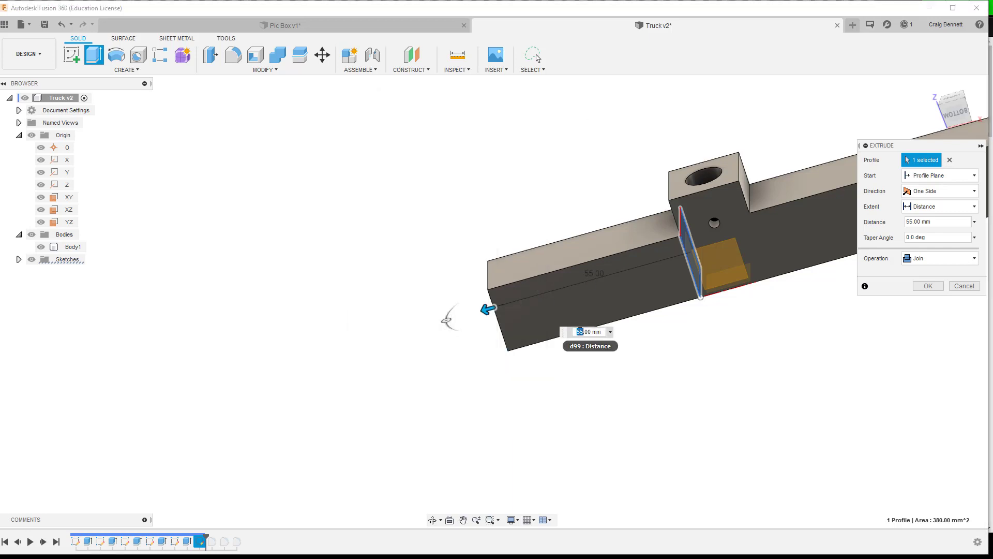
pyautogui.write('76.')
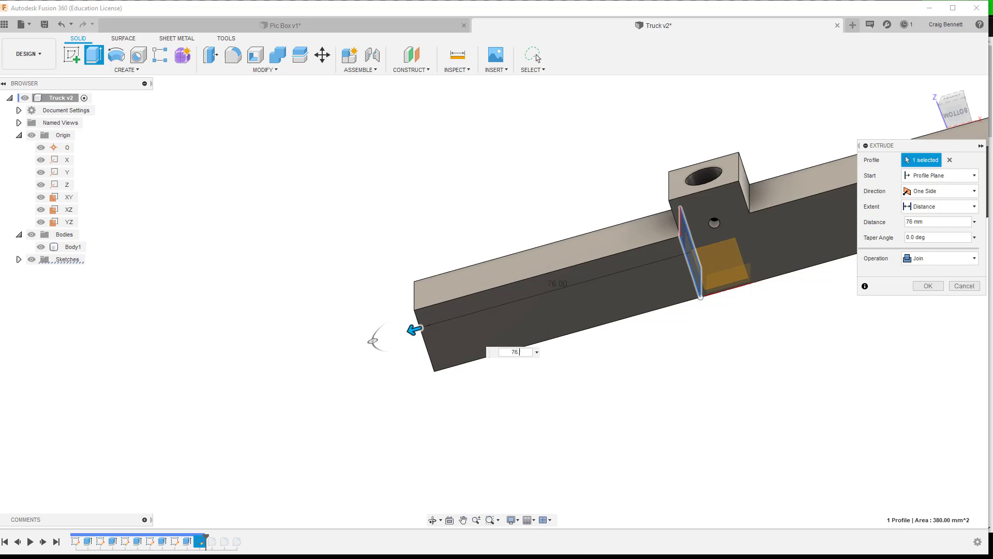
pyautogui.hotkey('alt', 'Tab')
pyautogui.hotkey('alt', 'Tab')
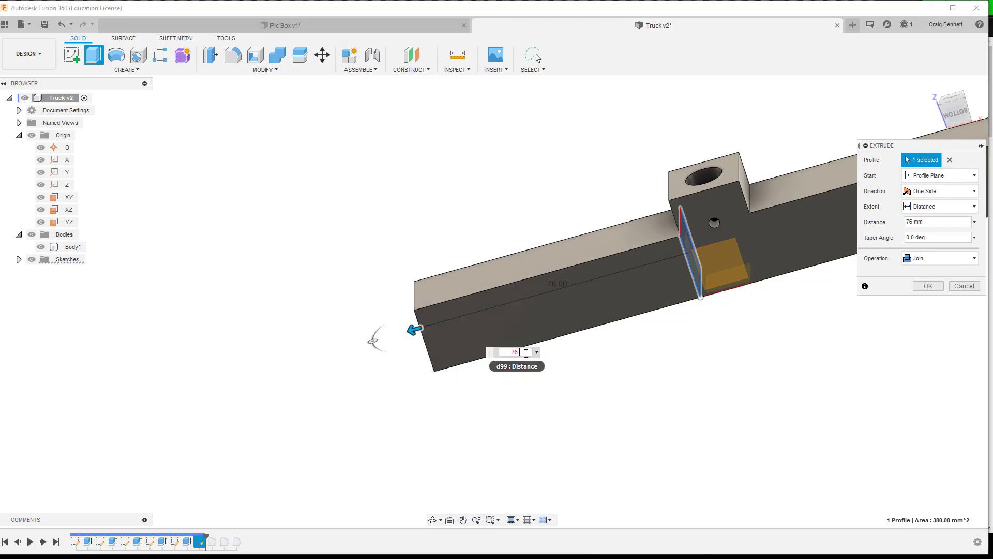
pyautogui.write('2')
pyautogui.press('Return')
# Offset the boss's side face toward the new arm extension by 10 mm.
pyautogui.keyDown('shift'); pyautogui.moveTo(696, 365); pyautogui.dragTo(776, 339, button='middle'); pyautogui.keyUp('shift')
pyautogui.moveTo(776, 339); pyautogui.dragTo(620, 344, button='middle')
pyautogui.rightClick(606, 332)
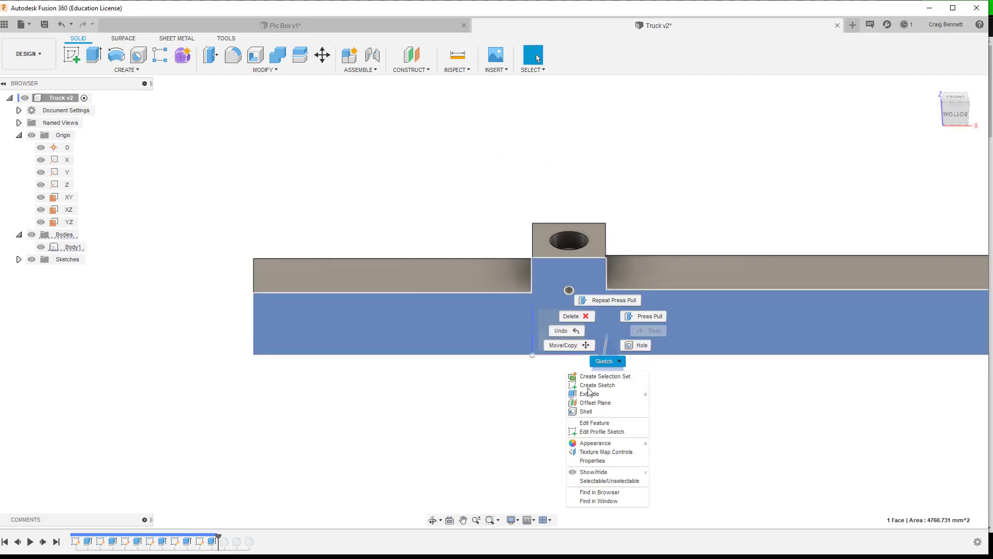
pyautogui.keyDown('shift'); pyautogui.moveTo(563, 361); pyautogui.dragTo(515, 274, button='middle'); pyautogui.keyUp('shift')
pyautogui.click(640, 288)
pyautogui.rightClick(641, 287)
pyautogui.click(663, 270)
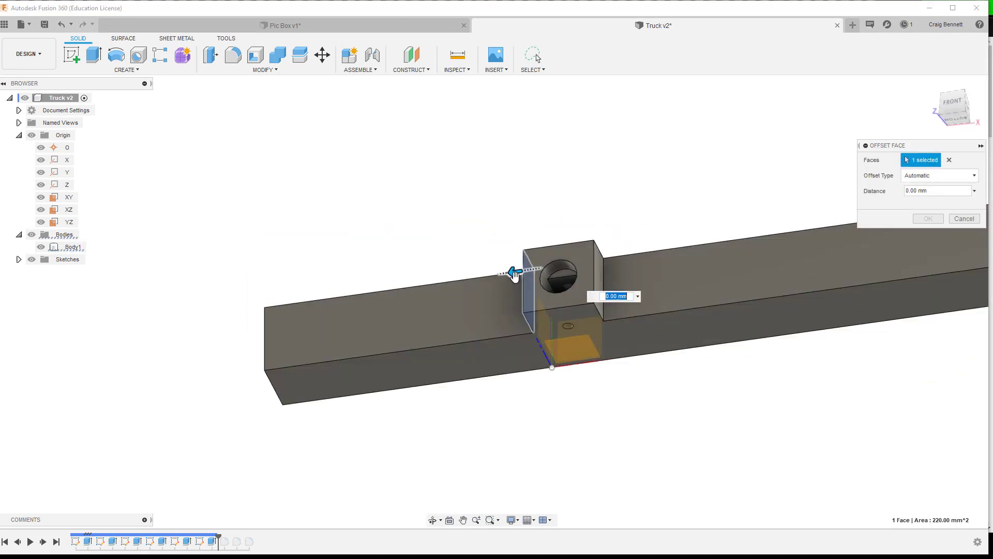
pyautogui.moveTo(515, 274); pyautogui.dragTo(483, 280)
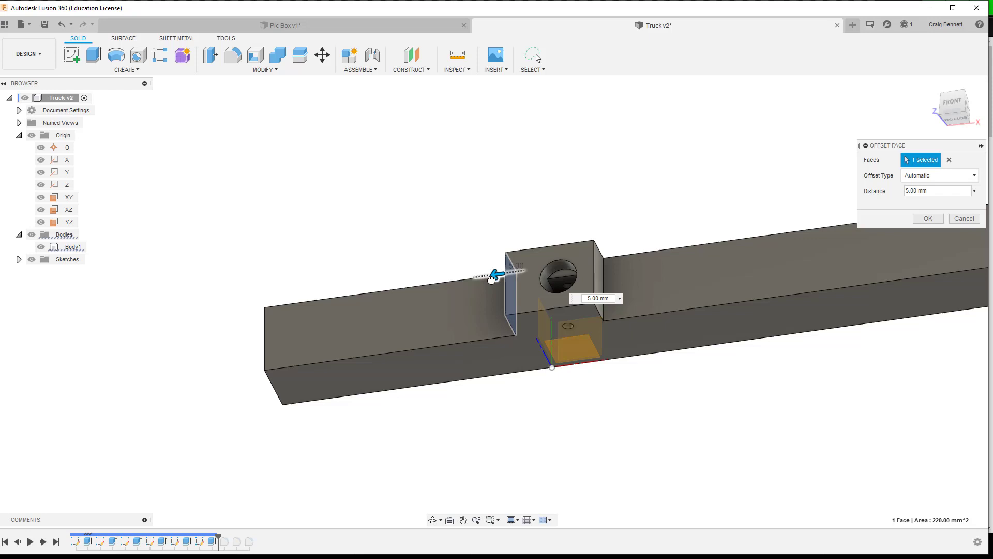
pyautogui.moveTo(495, 277)
pyautogui.mouseDown()
pyautogui.moveTo(558, 272)
pyautogui.moveTo(479, 277)
pyautogui.mouseUp()
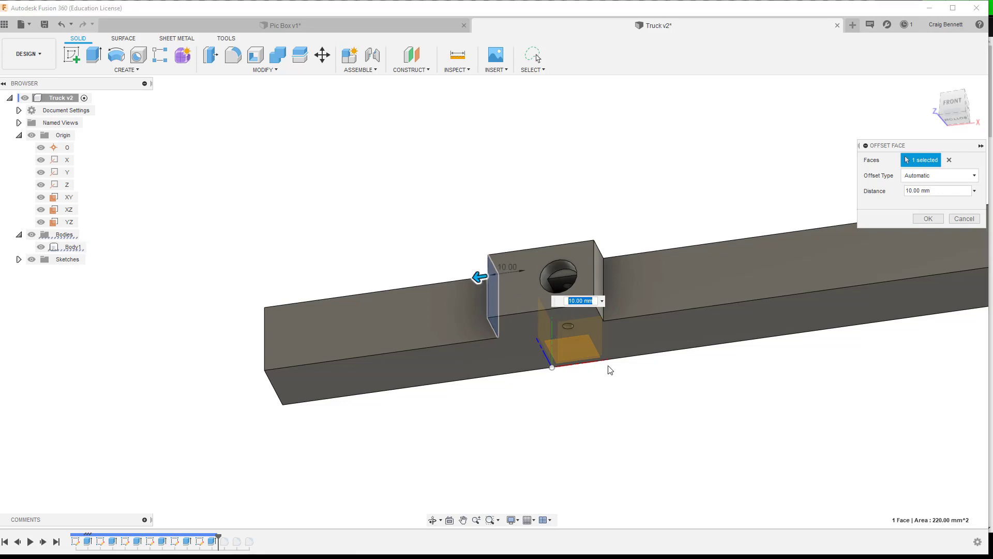
pyautogui.press('Return')
# Offset the boss's opposite side face outward, toward the long arm.
pyautogui.rightClick(600, 292)
pyautogui.click(634, 278)
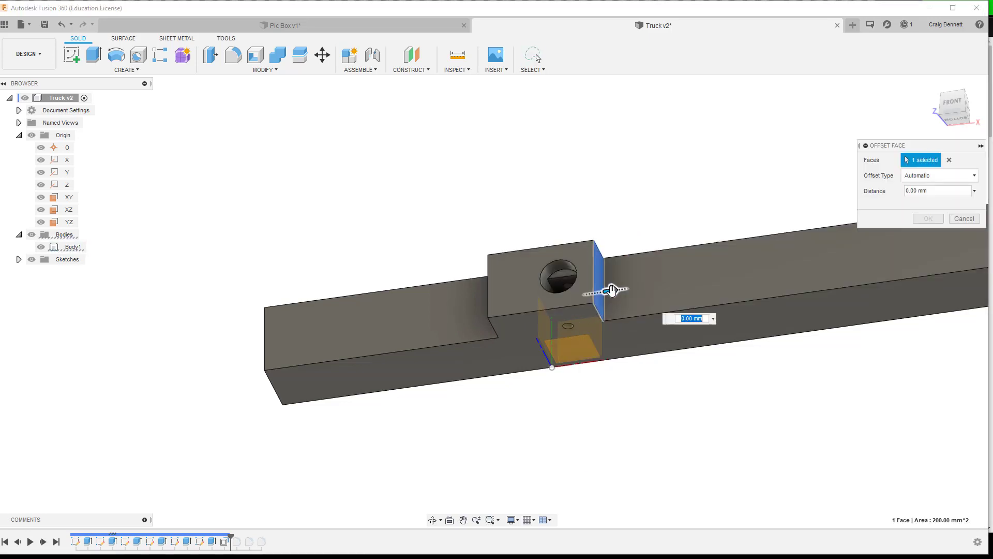
pyautogui.moveTo(611, 292); pyautogui.dragTo(645, 295)
pyautogui.press('Return')
pyautogui.click(621, 326)
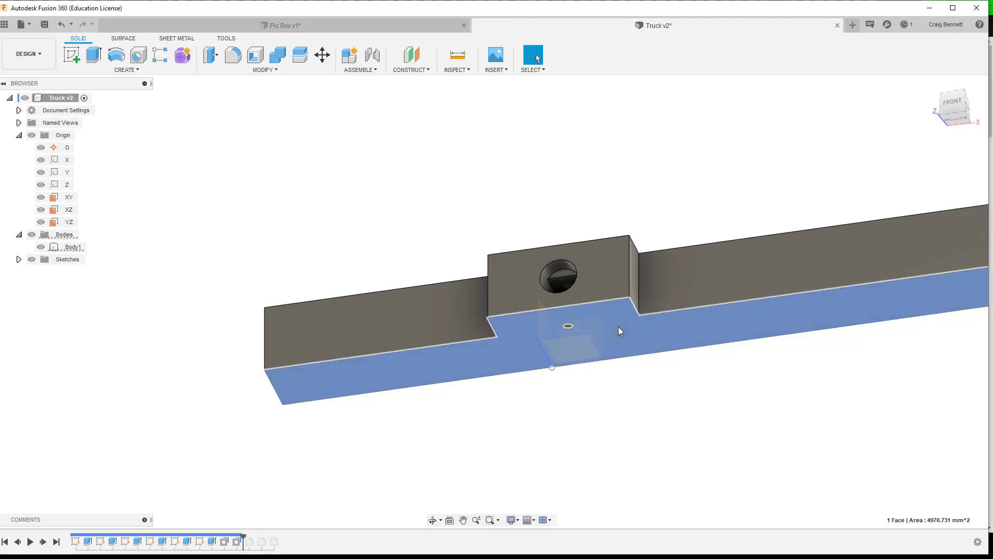
pyautogui.rightClick(618, 327)
pyautogui.click(478, 448)
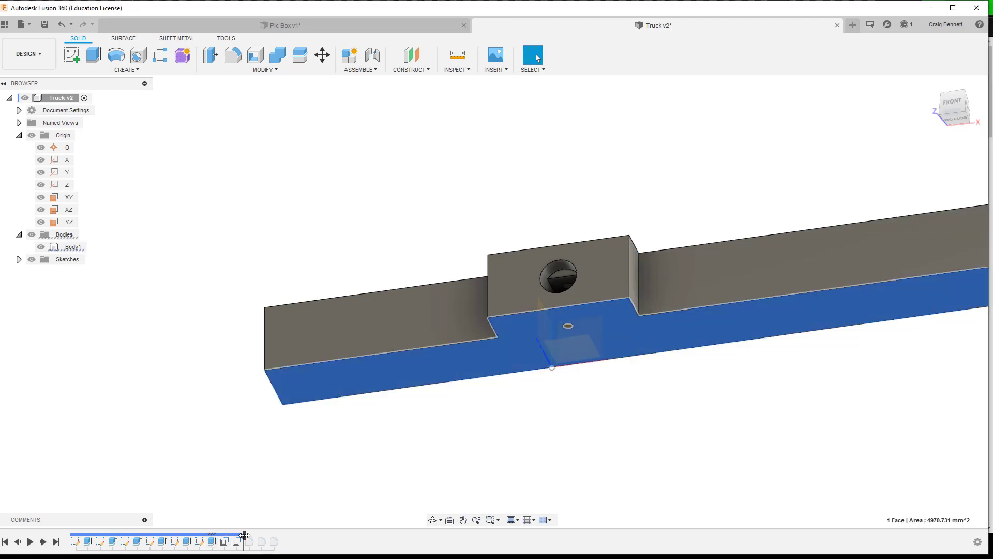
# Move both boss offset features ahead of the cross-hole sketch in the timeline and roll the history back to just after that sketch.
pyautogui.click(224, 541)
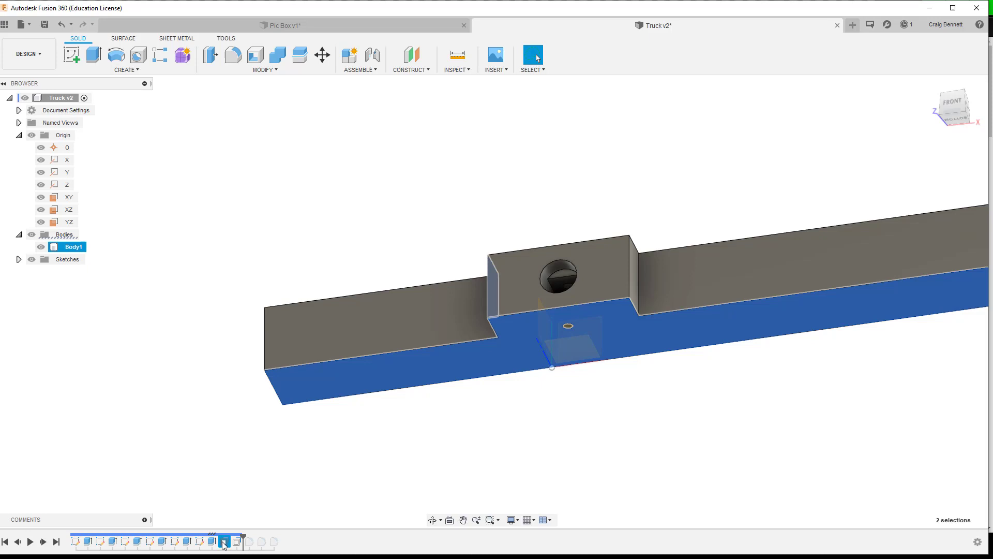
pyautogui.moveTo(183, 535); pyautogui.dragTo(169, 538)
pyautogui.moveTo(236, 537)
pyautogui.mouseDown()
pyautogui.moveTo(182, 538)
pyautogui.moveTo(205, 539)
pyautogui.mouseUp()
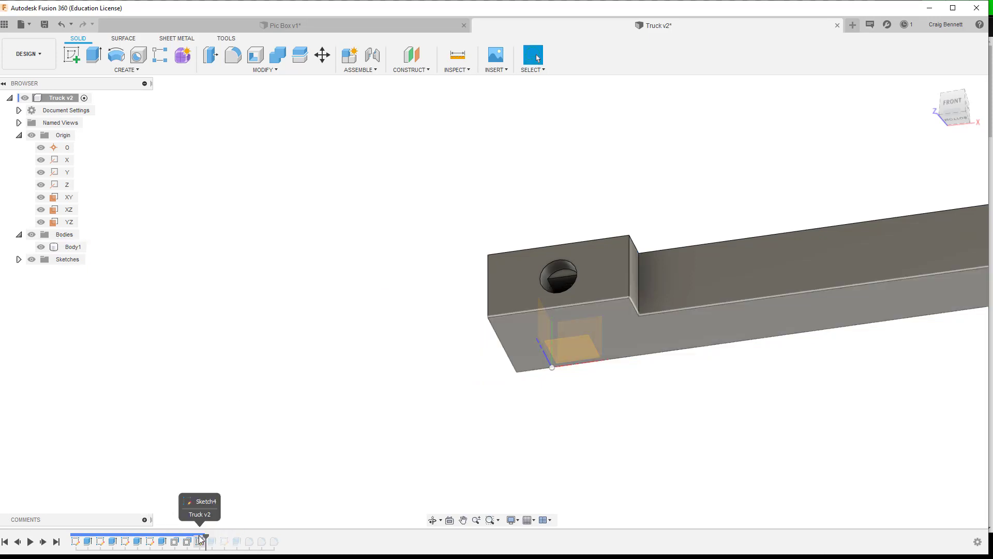
# Move both boss offset features ahead of the neighbouring sketch and extrusion in the timeline, and roll the history back to just after them.
pyautogui.keyDown('shift'); pyautogui.moveTo(360, 484); pyautogui.dragTo(324, 457, button='middle'); pyautogui.keyUp('shift')
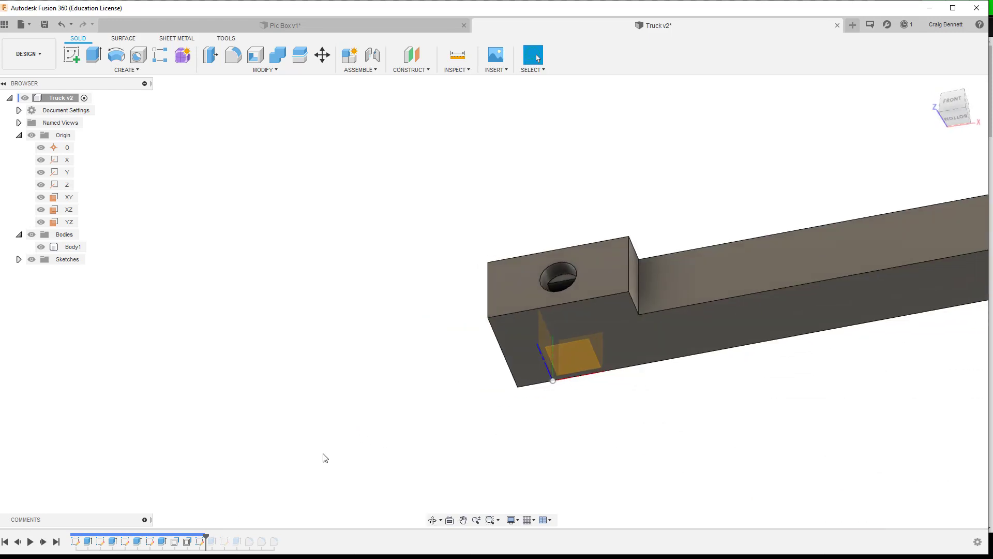
pyautogui.moveTo(208, 537); pyautogui.dragTo(143, 539)
pyautogui.keyDown('shift'); pyautogui.moveTo(379, 478); pyautogui.dragTo(362, 460, button='middle'); pyautogui.keyUp('shift')
pyautogui.click(175, 542)
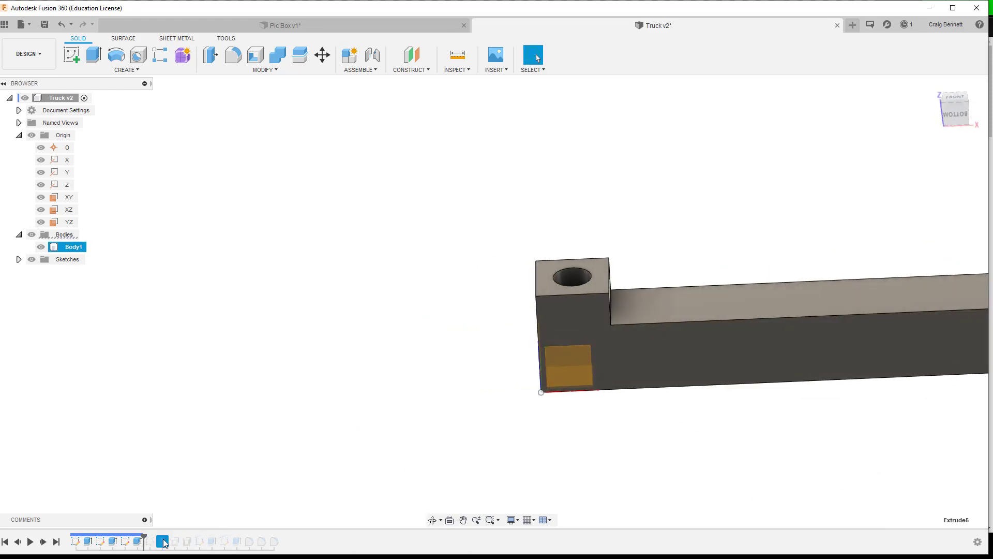
pyautogui.moveTo(143, 538); pyautogui.dragTo(206, 538)
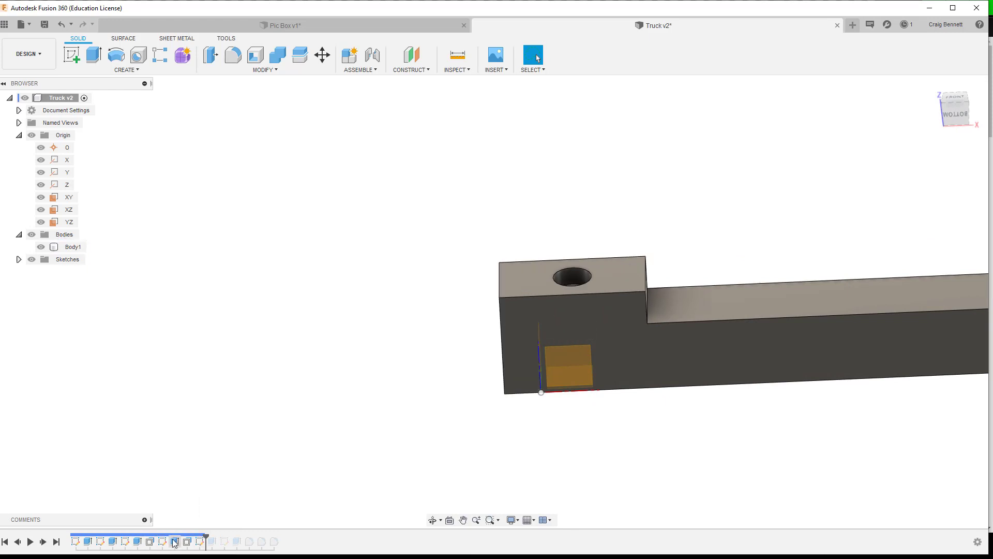
pyautogui.moveTo(206, 536); pyautogui.dragTo(166, 535)
# Sketch a line on the part's bottom face from the boss's inner corner to the opposite edge, separating the boss from the long arm.
pyautogui.rightClick(618, 359)
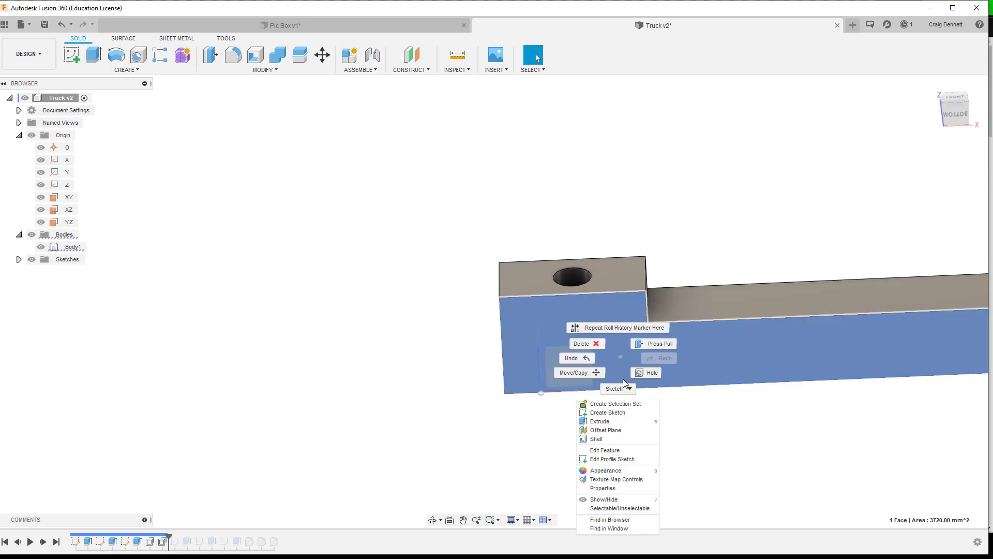
pyautogui.click(619, 421)
pyautogui.press('l')
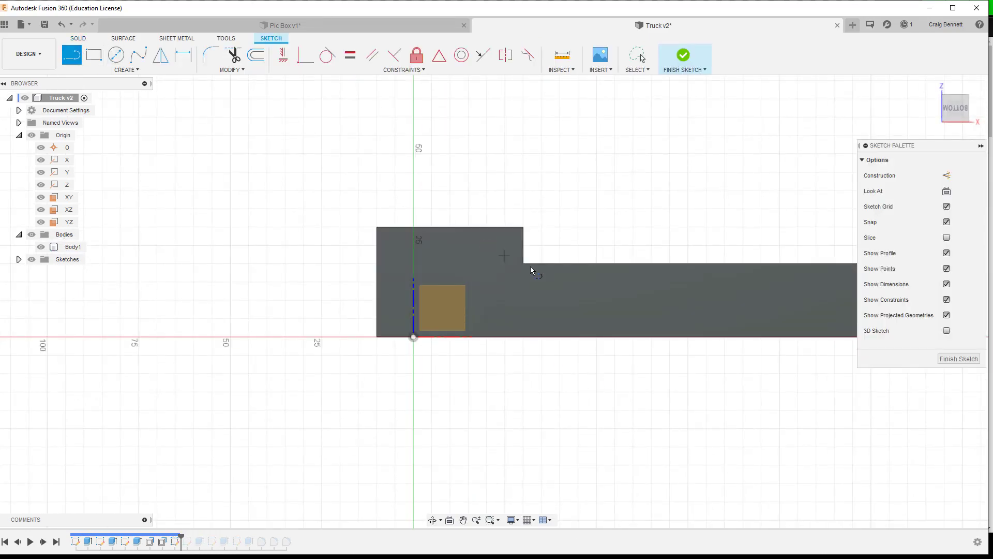
pyautogui.click(523, 264)
pyautogui.click(524, 337)
# Extrude the boss profile on the bottom face outward by 10 mm.
pyautogui.rightClick(493, 293)
pyautogui.click(528, 281)
pyautogui.press('e')
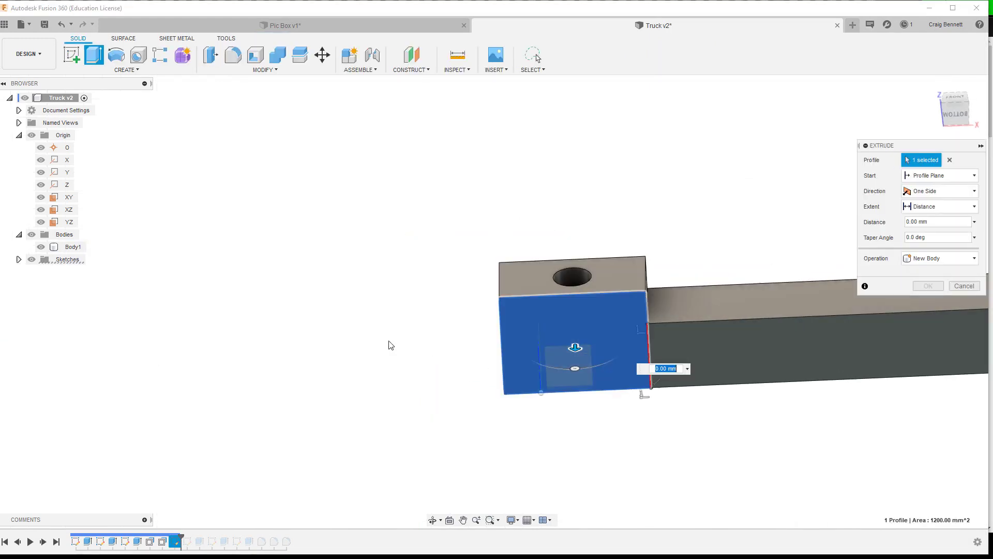
pyautogui.press('Return')
# Sketch a 20 mm line on the part's top face from the boss's inner corner to the opposite edge.
pyautogui.keyDown('shift'); pyautogui.moveTo(388, 358); pyautogui.dragTo(403, 496, button='middle'); pyautogui.keyUp('shift')
pyautogui.click(570, 299)
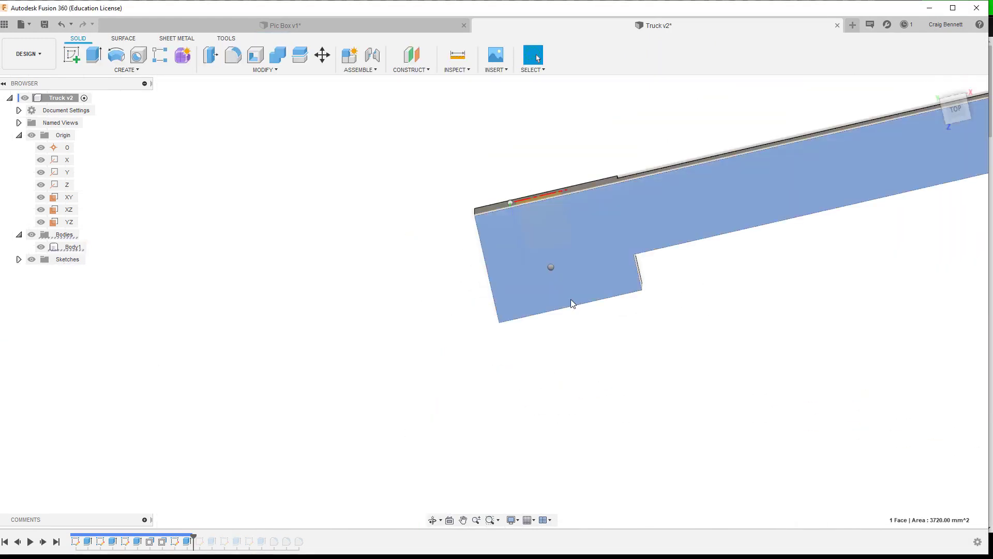
pyautogui.rightClick(551, 264)
pyautogui.click(557, 319)
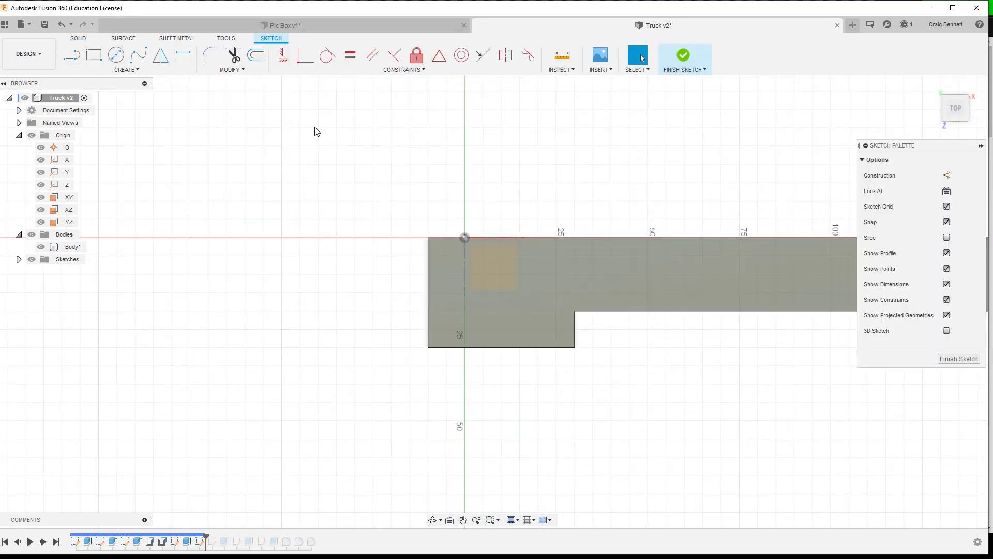
pyautogui.click(575, 310)
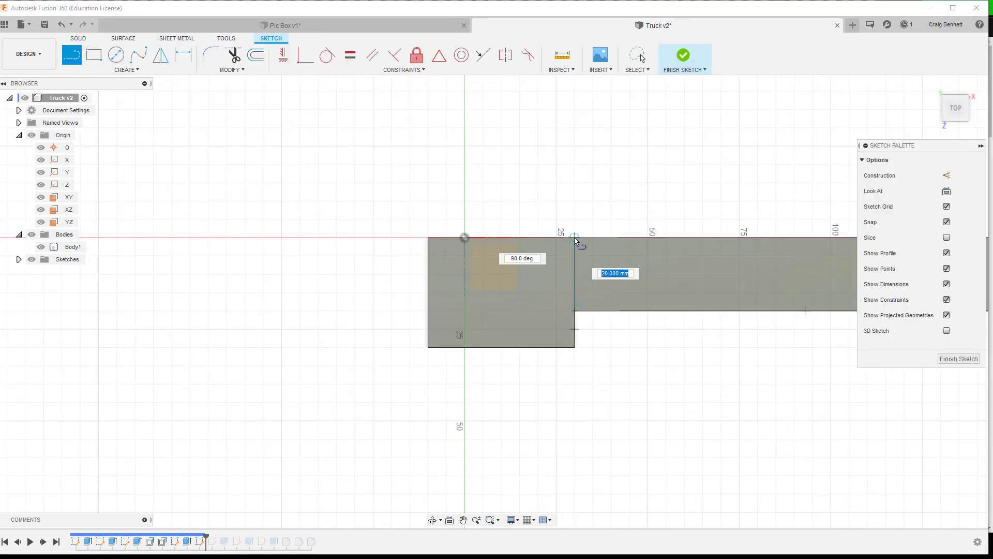
pyautogui.click(574, 237)
# Extrude the boss profile on the top face upward by 10 mm.
pyautogui.rightClick(502, 275)
pyautogui.click(526, 275)
pyautogui.press('e')
pyautogui.click(554, 291)
pyautogui.write('5')
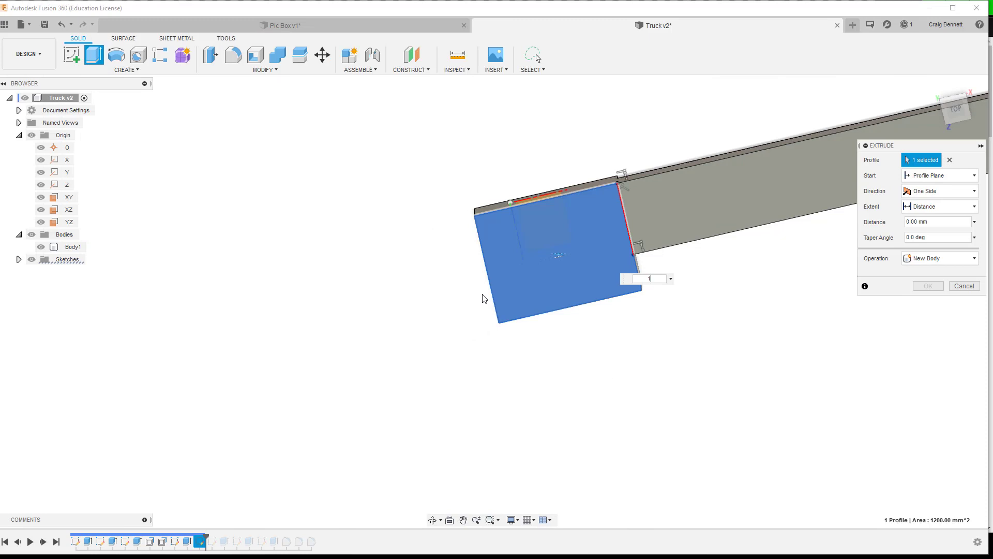
pyautogui.press('Return')
# Roll the history forward to just before the last three features in the timeline.
pyautogui.moveTo(591, 374)
pyautogui.keyDown('shift'); pyautogui.mouseDown(button='middle')
pyautogui.moveTo(569, 302)
pyautogui.moveTo(521, 293)
pyautogui.mouseUp(button='middle'); pyautogui.keyUp('shift')
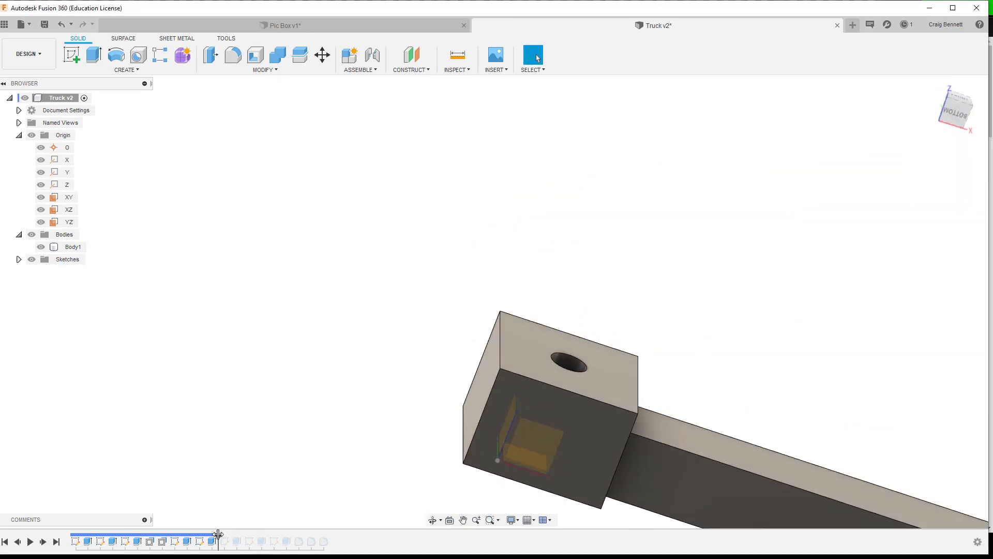
pyautogui.moveTo(218, 535); pyautogui.dragTo(405, 525)
pyautogui.keyDown('shift'); pyautogui.moveTo(269, 446); pyautogui.dragTo(243, 433, button='middle'); pyautogui.keyUp('shift')
pyautogui.moveTo(330, 535); pyautogui.dragTo(293, 536)
pyautogui.keyDown('shift'); pyautogui.moveTo(321, 454); pyautogui.dragTo(339, 434, button='middle'); pyautogui.keyUp('shift')
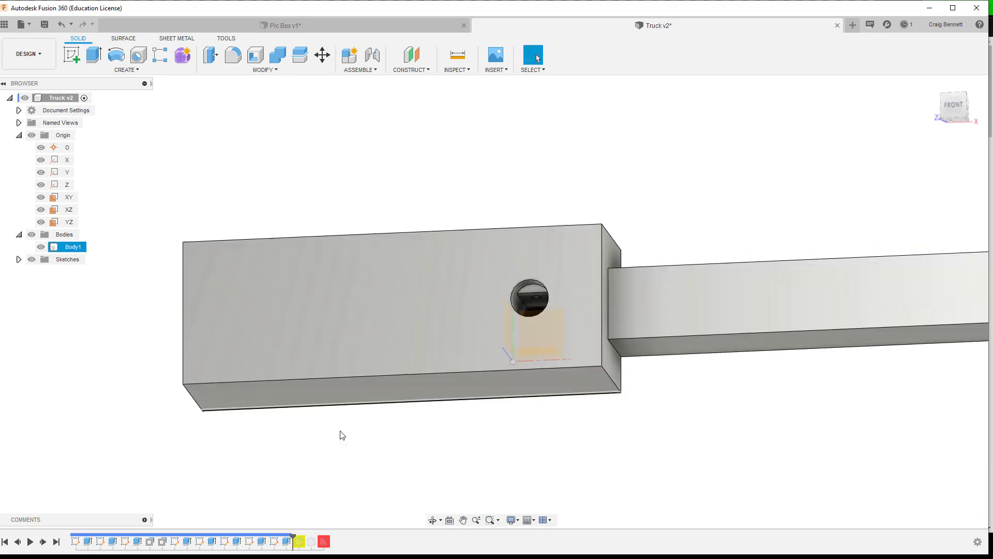
# Sketch a 15 mm horizontal construction line on the block's front face from the bore's edge toward the arm extension.
pyautogui.click(405, 356)
pyautogui.rightClick(406, 350)
pyautogui.click(424, 401)
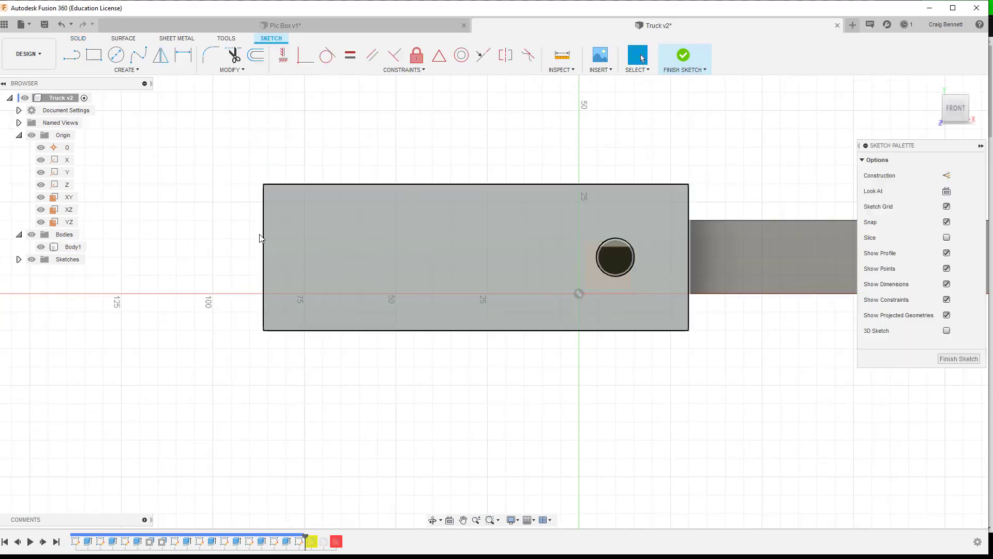
pyautogui.scroll(4, 582, 273)
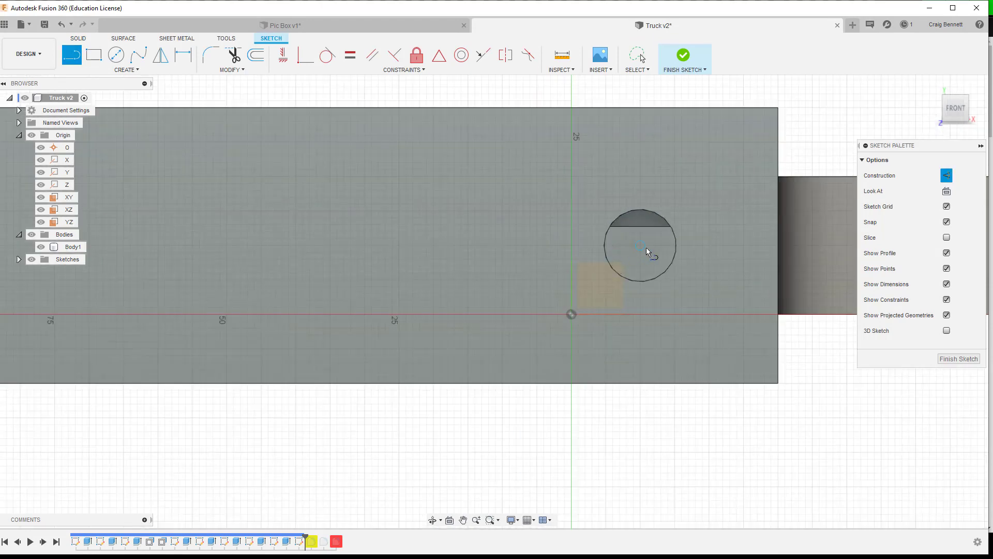
pyautogui.click(606, 246)
pyautogui.write('15')
pyautogui.press('Tab')
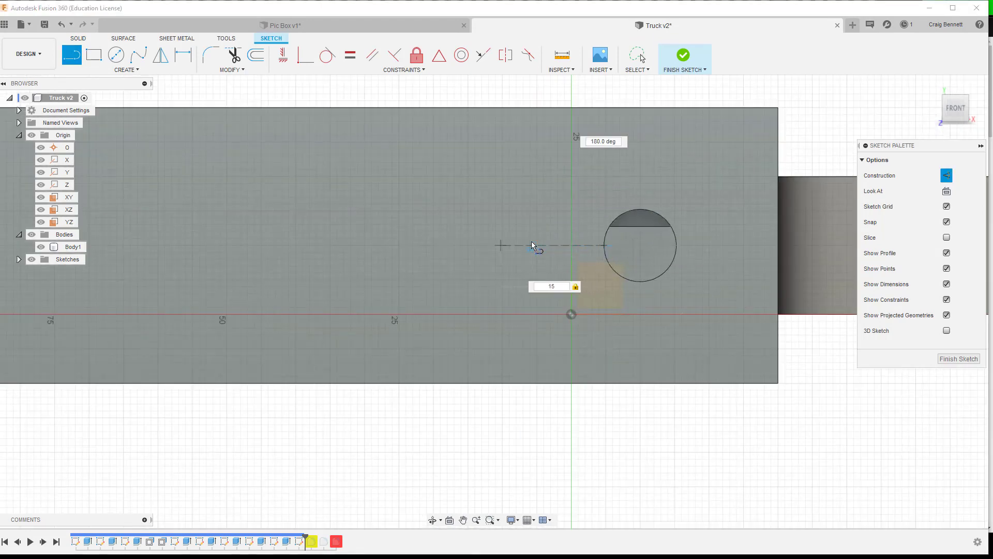
pyautogui.press('Return')
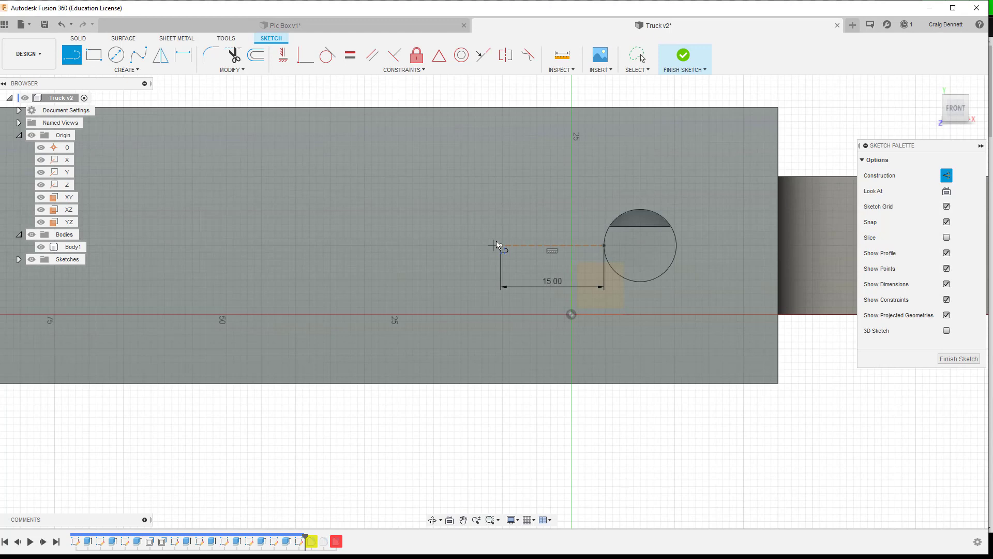
# Draw a solid vertical line across the block's full height through the end of the construction line.
pyautogui.press('x')
pyautogui.click(501, 108)
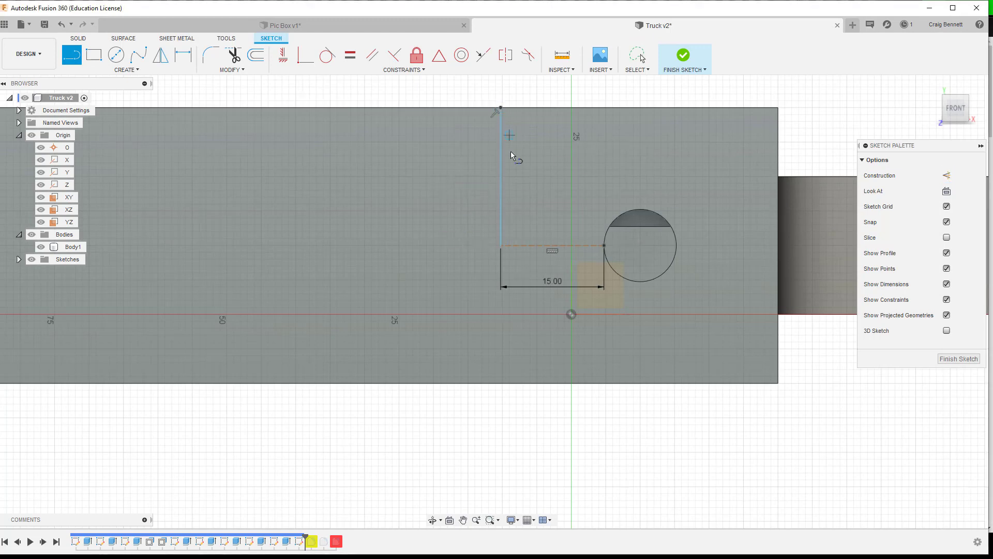
pyautogui.click(501, 245)
pyautogui.click(501, 384)
# Cut the arm extension's front profile back by 10 mm.
pyautogui.rightClick(430, 320)
pyautogui.click(464, 306)
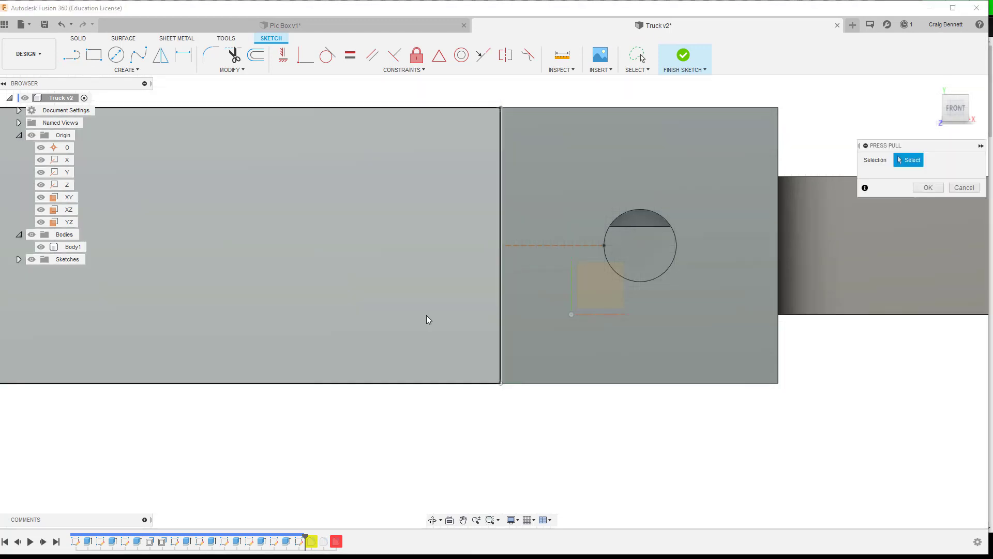
pyautogui.click(426, 316)
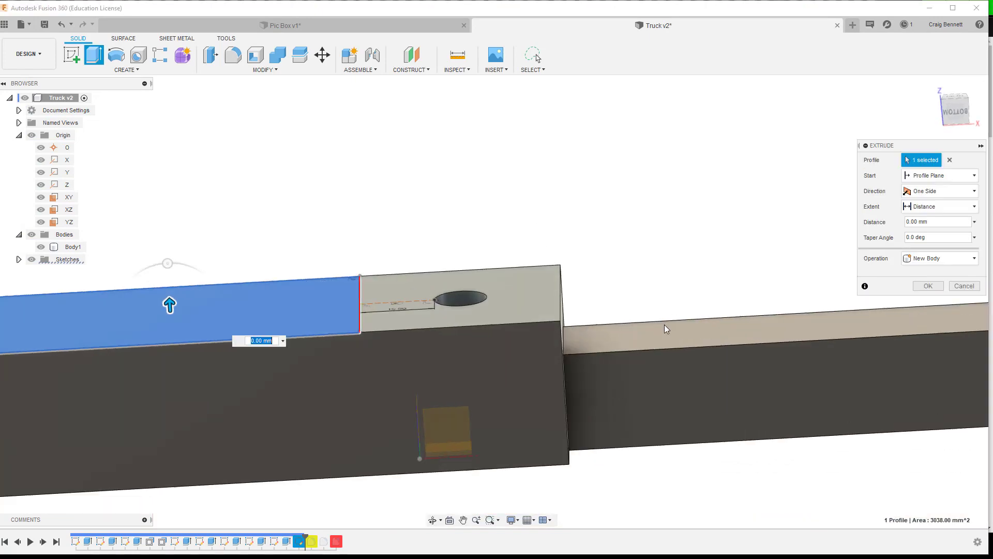
pyautogui.write('-10')
pyautogui.press('Return')
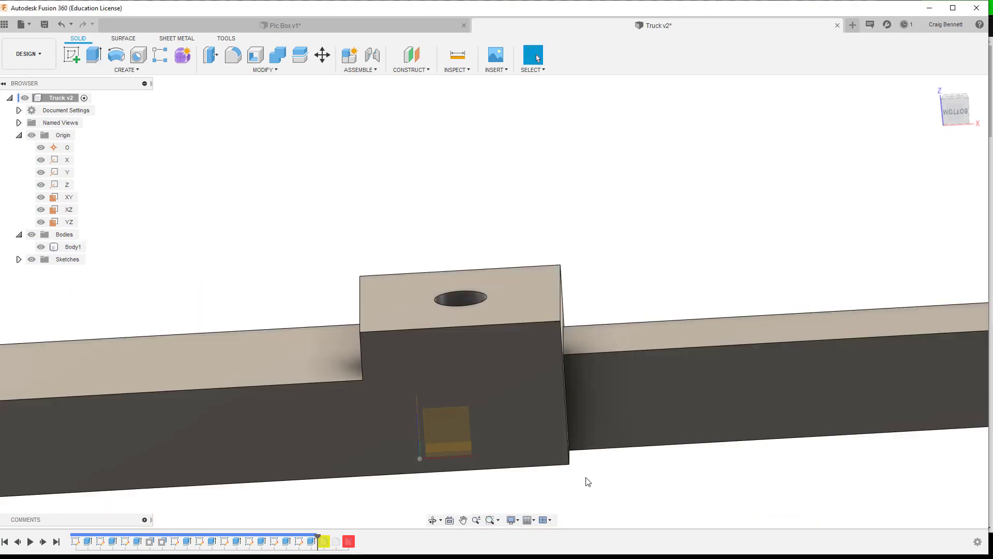
# Sketch a line on the bottom face from the boss's corner at the arm extension straight to the opposite edge.
pyautogui.keyDown('shift'); pyautogui.moveTo(586, 477); pyautogui.dragTo(633, 475, button='middle'); pyautogui.keyUp('shift')
pyautogui.rightClick(444, 284)
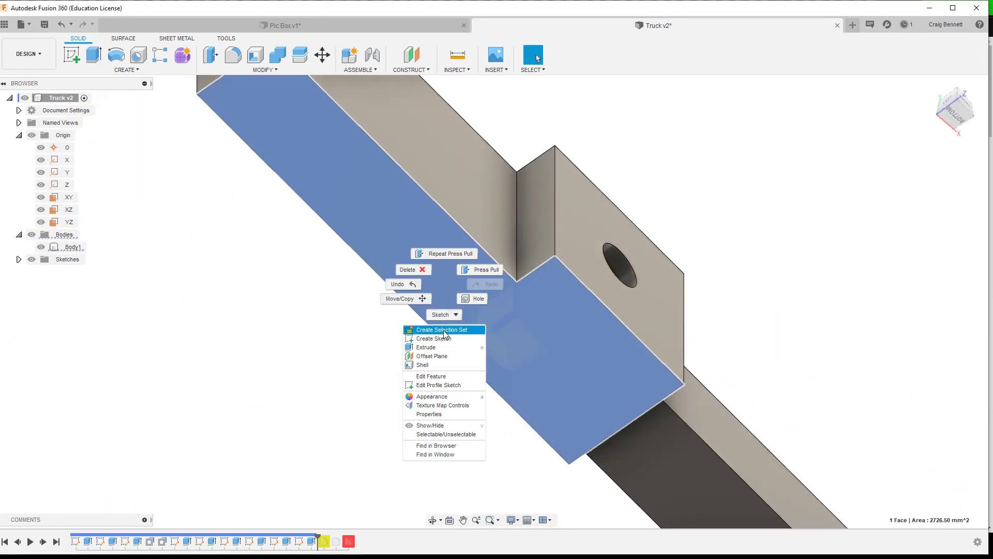
pyautogui.click(434, 338)
pyautogui.press('l')
pyautogui.click(538, 248)
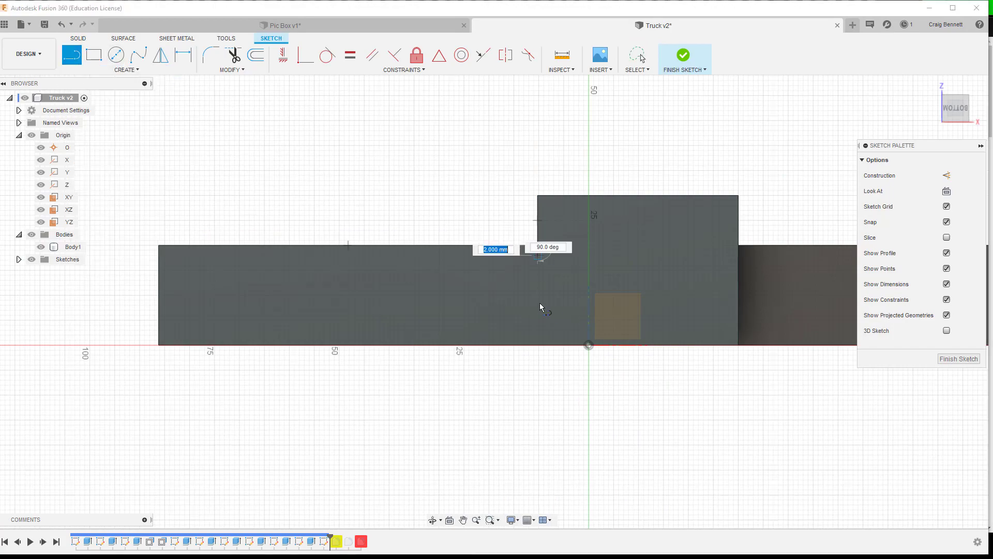
pyautogui.click(538, 344)
# Cut the arm extension's bottom profile inward until it is level with the long arm's bottom face.
pyautogui.rightClick(433, 306)
pyautogui.click(469, 294)
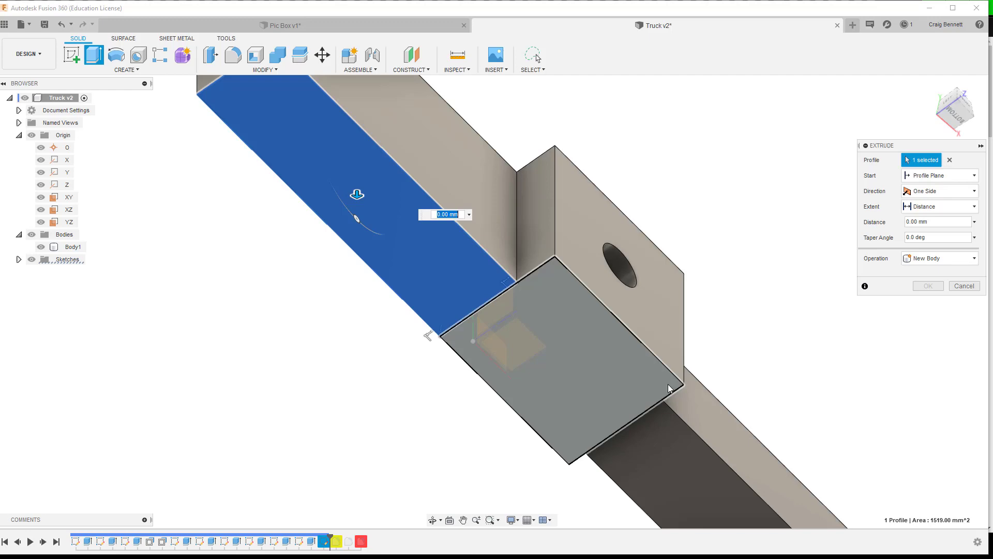
pyautogui.moveTo(668, 384); pyautogui.dragTo(684, 448)
pyautogui.press('Return')
# Sketch a line on the top face from the boss's corner at the arm extension straight to the opposite edge.
pyautogui.keyDown('shift'); pyautogui.moveTo(312, 336); pyautogui.dragTo(393, 290, button='middle'); pyautogui.keyUp('shift')
pyautogui.click(401, 272)
pyautogui.rightClick(378, 282)
pyautogui.click(383, 328)
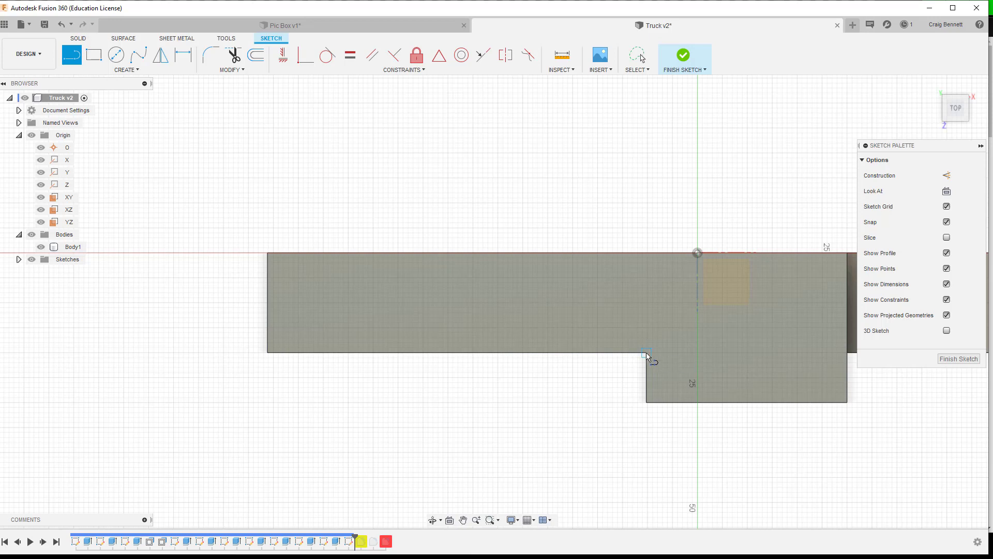
pyautogui.click(647, 354)
pyautogui.click(646, 252)
# Cut the arm extension's top profile down until it is level with the long arm's top face.
pyautogui.rightClick(567, 299)
pyautogui.click(602, 281)
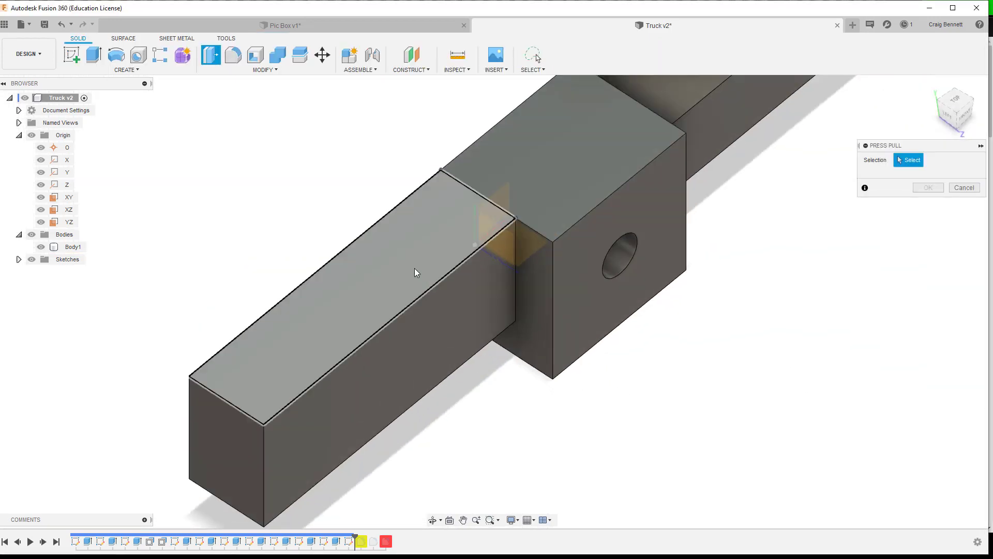
pyautogui.click(414, 268)
pyautogui.write('-.25')
pyautogui.press('Return')
pyautogui.keyDown('shift'); pyautogui.moveTo(721, 393); pyautogui.dragTo(685, 330, button='middle'); pyautogui.keyUp('shift')
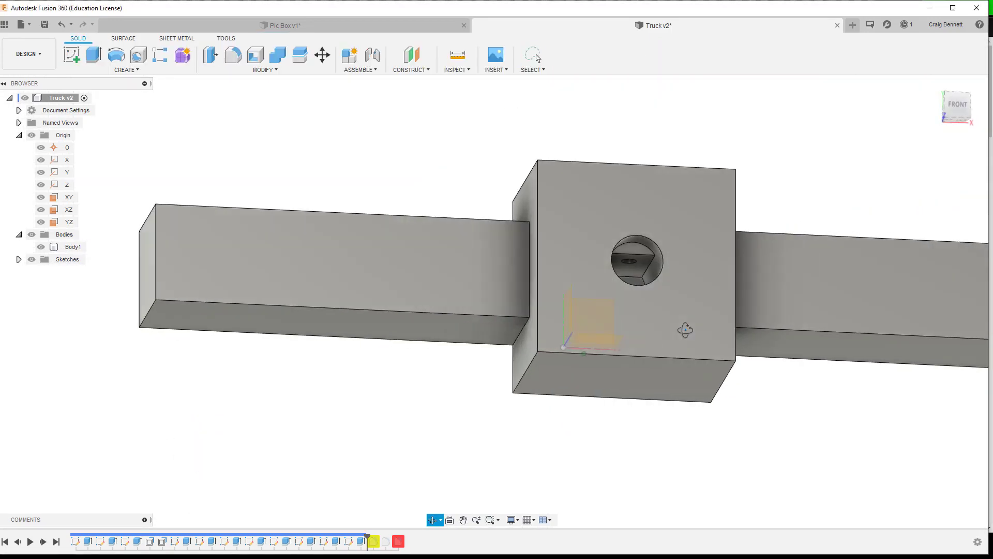
pyautogui.moveTo(561, 423)
pyautogui.keyDown('shift'); pyautogui.mouseDown(button='middle')
pyautogui.moveTo(548, 441)
pyautogui.moveTo(542, 388)
pyautogui.moveTo(568, 428)
pyautogui.mouseUp(button='middle'); pyautogui.keyUp('shift')
pyautogui.scroll(8, 659, 253)
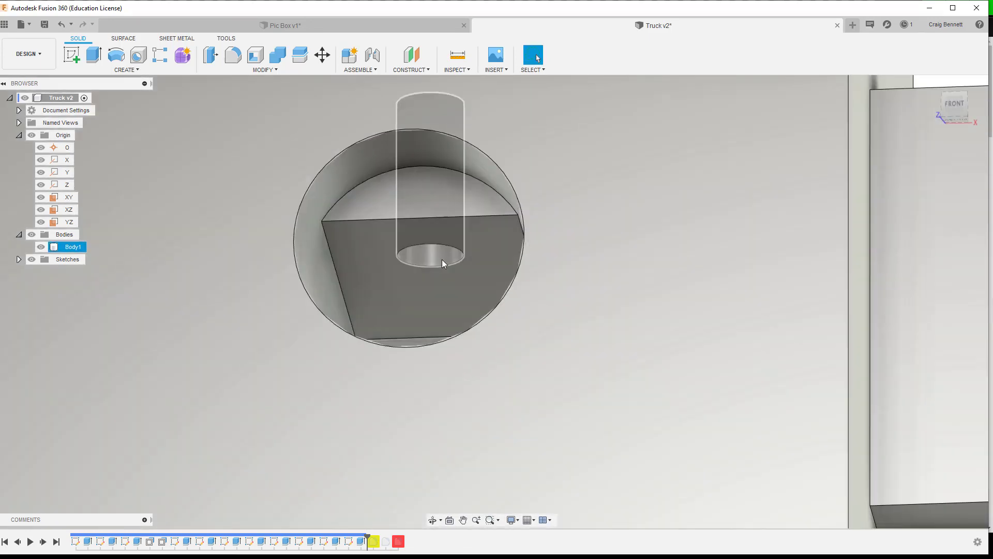
pyautogui.rightClick(440, 258)
pyautogui.click(480, 243)
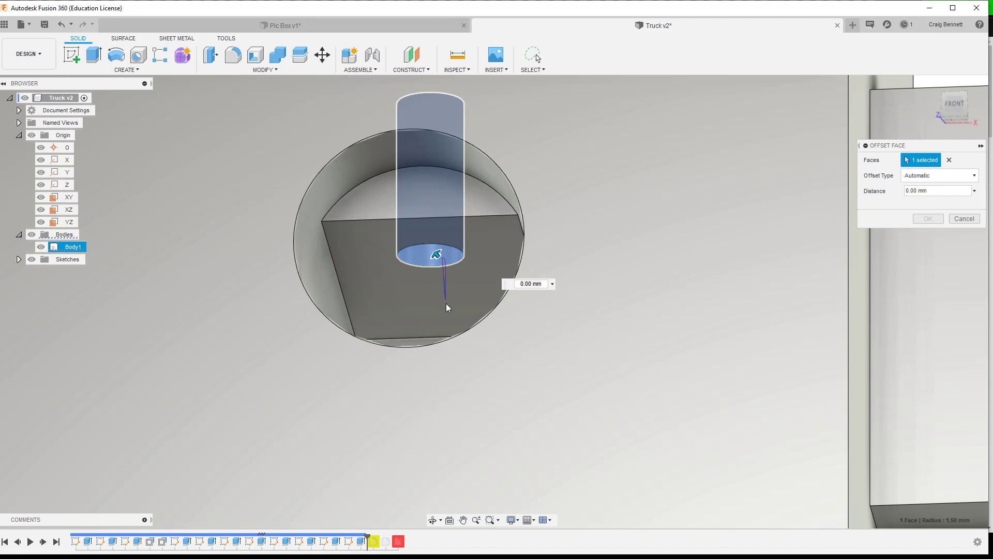
pyautogui.press('Escape')
# Edit the cross hole's cut extrusion so that it extends up through the boss's top face.
pyautogui.scroll(-3, 531, 311)
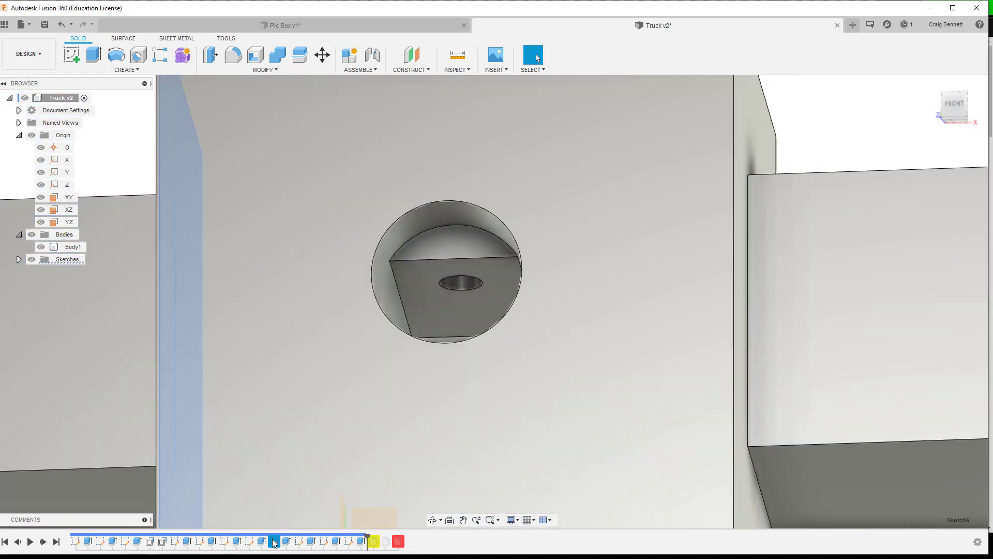
pyautogui.rightClick(248, 541)
pyautogui.click(306, 431)
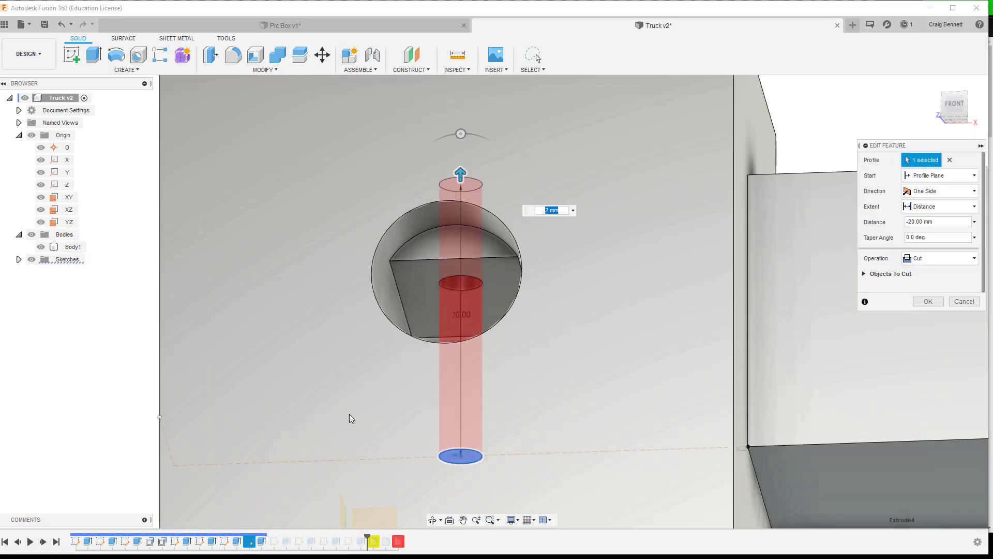
pyautogui.scroll(-5, 541, 414)
pyautogui.keyDown('shift'); pyautogui.moveTo(542, 395); pyautogui.dragTo(528, 276, button='middle'); pyautogui.keyUp('shift')
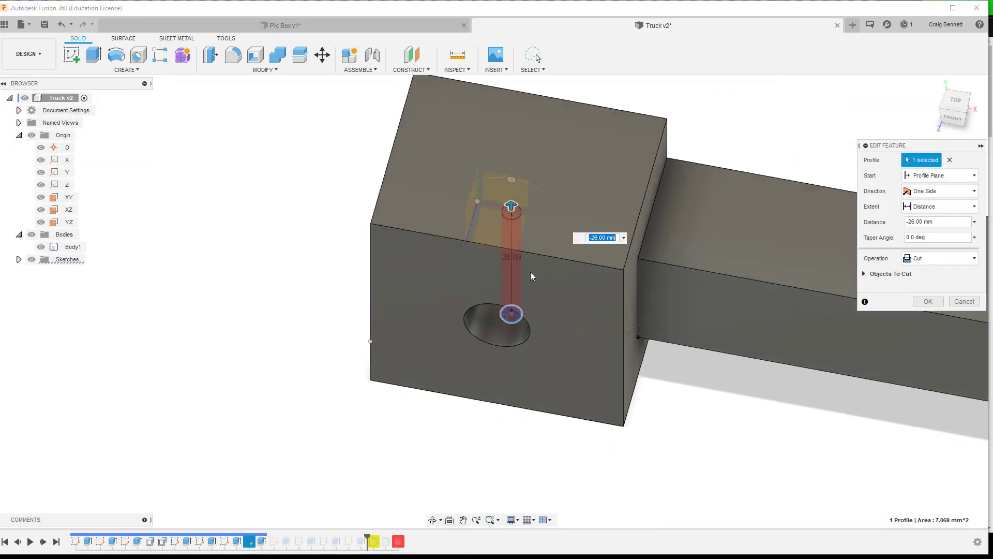
pyautogui.moveTo(511, 199); pyautogui.dragTo(512, 139)
pyautogui.press('Return')
# Sketch a circle on the boss's top face that is concentric with the cross hole and matches its diameter.
pyautogui.scroll(5, 528, 213)
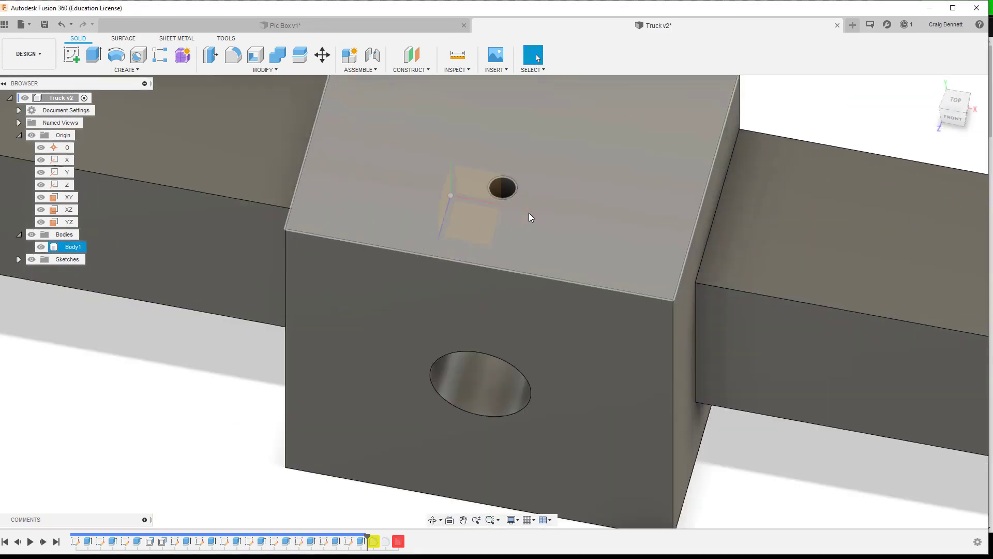
pyautogui.rightClick(526, 194)
pyautogui.click(518, 248)
pyautogui.click(116, 55)
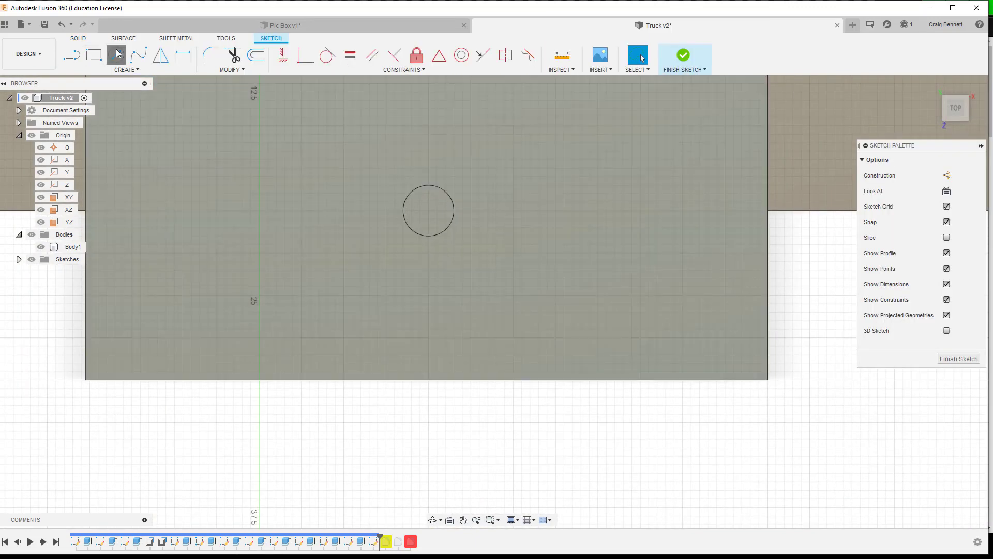
pyautogui.click(429, 211)
pyautogui.click(454, 215)
# Extrude the circle downward as a cut through the full height of the boss.
pyautogui.rightClick(439, 203)
pyautogui.click(475, 190)
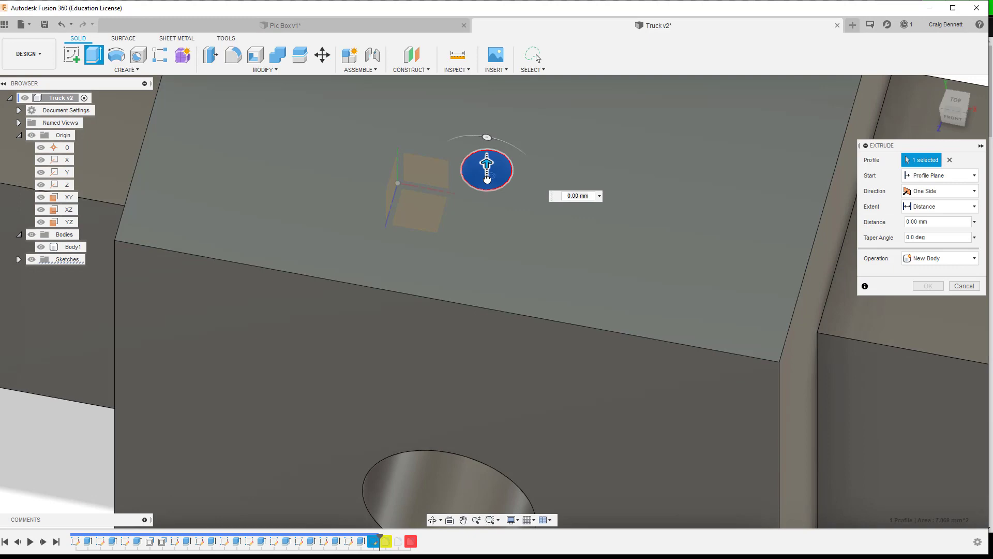
pyautogui.moveTo(486, 167); pyautogui.dragTo(486, 486)
pyautogui.moveTo(427, 478); pyautogui.dragTo(405, 167, button='middle')
pyautogui.scroll(-3, 405, 166)
pyautogui.moveTo(405, 123); pyautogui.dragTo(417, 294)
pyautogui.press('Return')
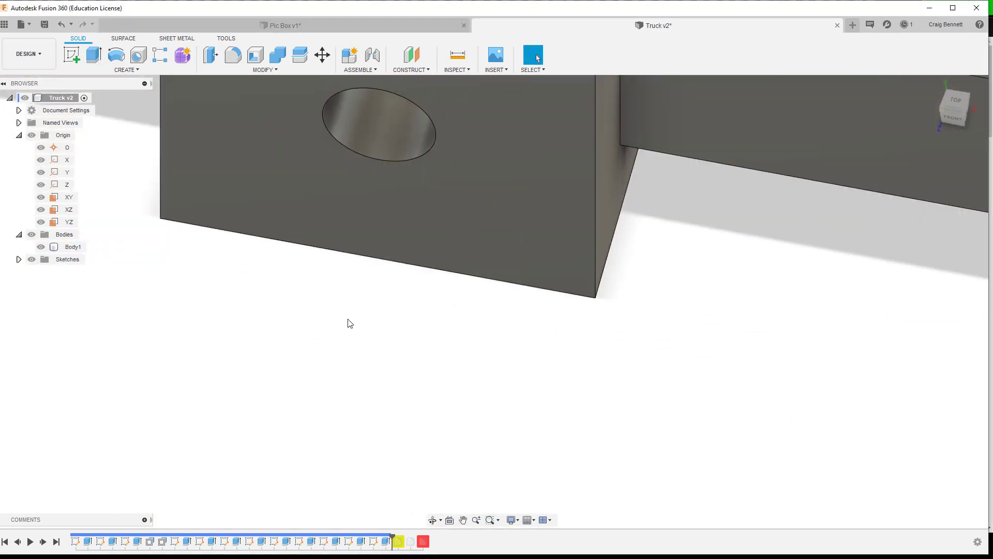
# Delete the faulty features that follow the last cut extrusion in the timeline.
pyautogui.keyDown('shift'); pyautogui.moveTo(354, 326); pyautogui.dragTo(336, 380, button='middle'); pyautogui.keyUp('shift')
pyautogui.scroll(-3, 342, 264)
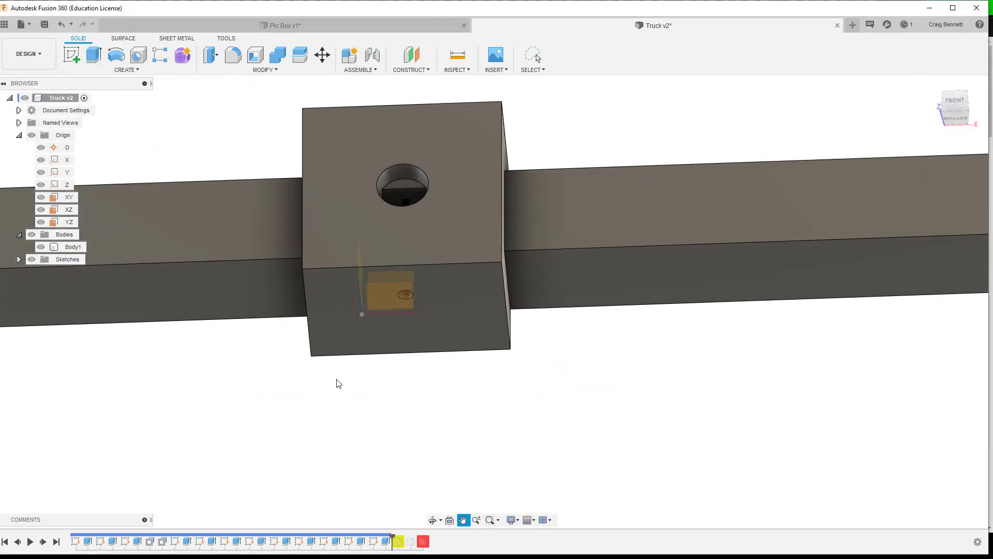
pyautogui.press('Delete')
pyautogui.click(410, 543)
pyautogui.press('Delete')
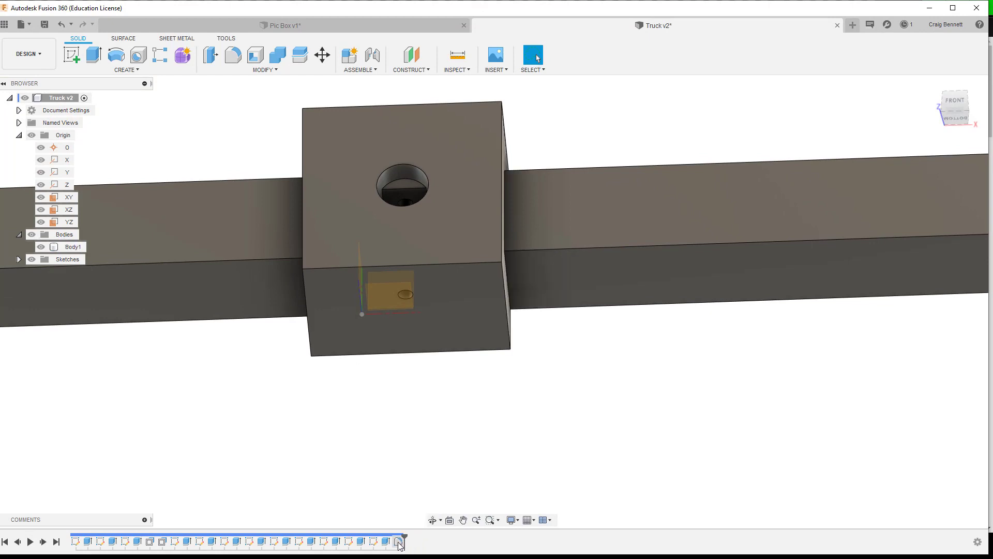
# Fillet the four corner edges of the boss that run from its front face to its back face.
pyautogui.press('f')
pyautogui.click(308, 297)
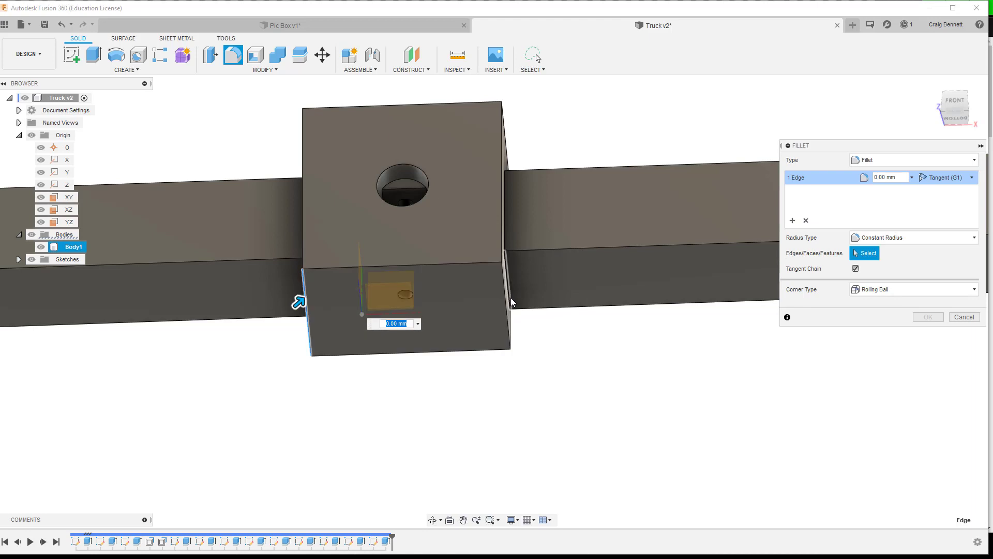
pyautogui.click(509, 298)
pyautogui.click(507, 140)
pyautogui.keyDown('shift'); pyautogui.moveTo(219, 302); pyautogui.dragTo(280, 346, button='middle'); pyautogui.keyUp('shift')
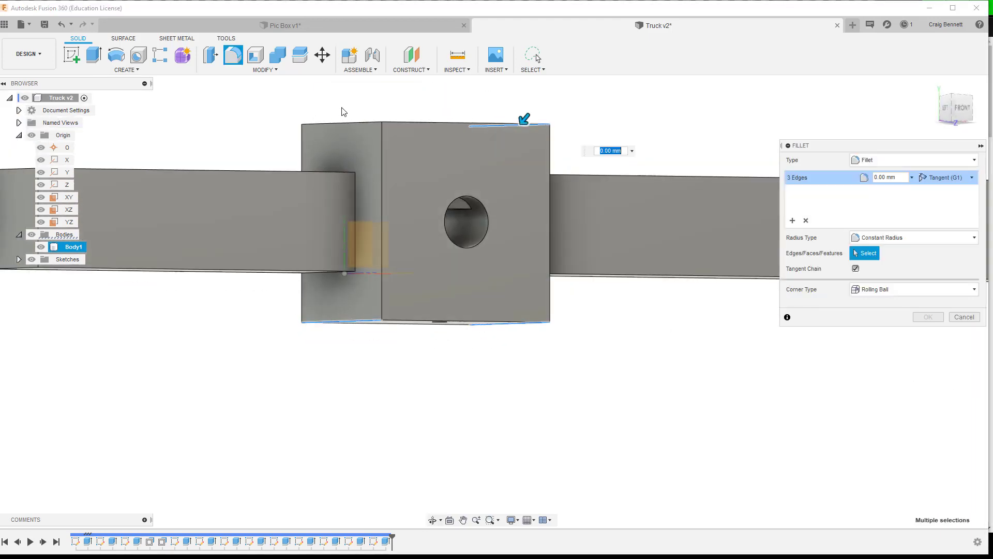
pyautogui.click(358, 124)
pyautogui.moveTo(359, 124)
pyautogui.mouseDown()
pyautogui.moveTo(348, 104)
pyautogui.moveTo(361, 126)
pyautogui.mouseUp()
pyautogui.press('Return')
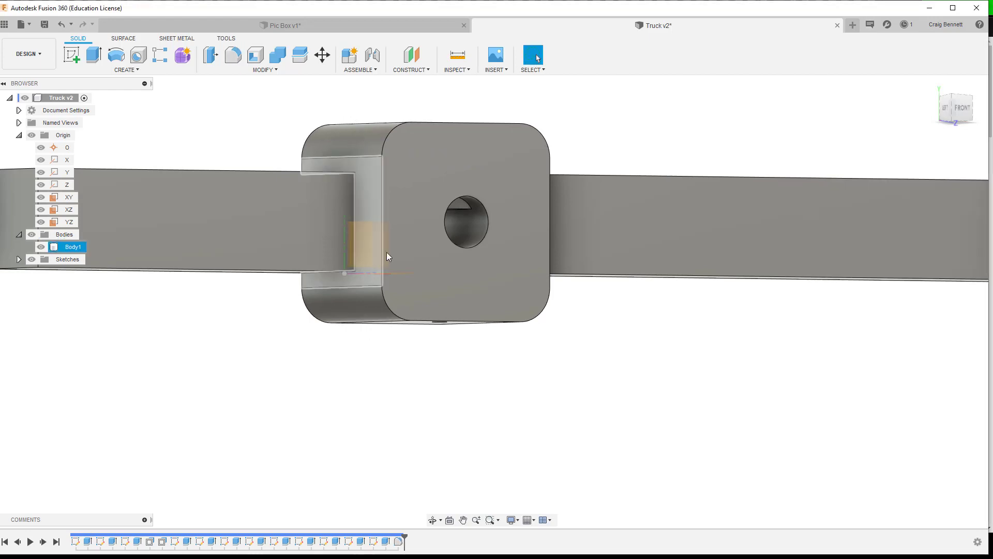
# Fillet the six edges where the two arms meet the sides of the boss with a 10 mm constant radius.
pyautogui.keyDown('shift'); pyautogui.moveTo(259, 304); pyautogui.dragTo(290, 352, button='middle'); pyautogui.keyUp('shift')
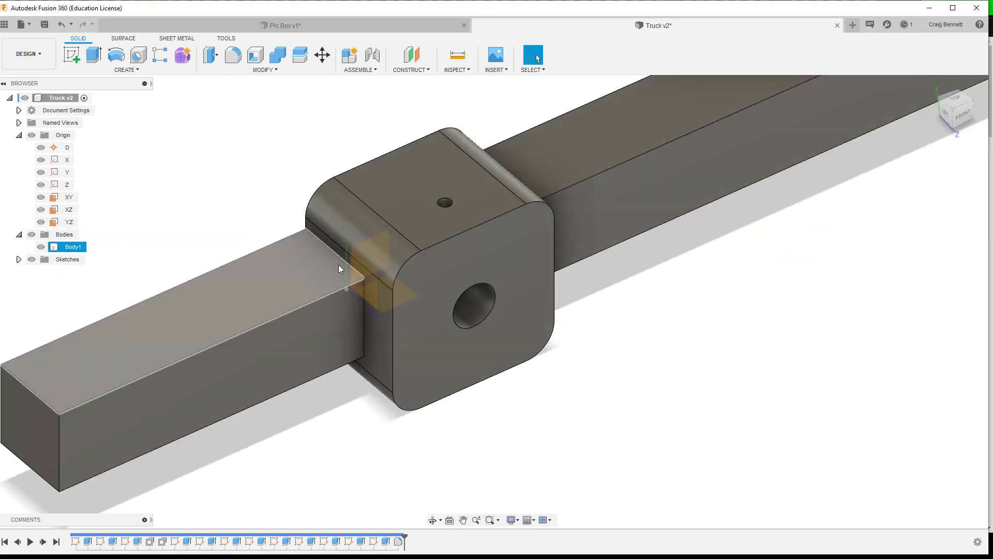
pyautogui.press('f')
pyautogui.click(342, 260)
pyautogui.click(365, 312)
pyautogui.click(339, 337)
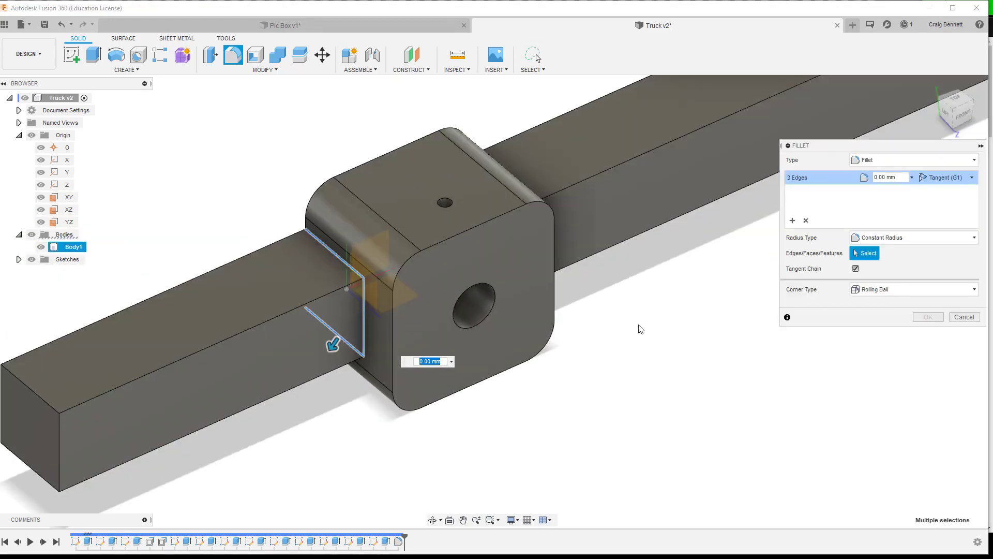
pyautogui.keyDown('shift'); pyautogui.moveTo(641, 327); pyautogui.dragTo(492, 279, button='middle'); pyautogui.keyUp('shift')
pyautogui.click(550, 171)
pyautogui.click(529, 222)
pyautogui.click(558, 267)
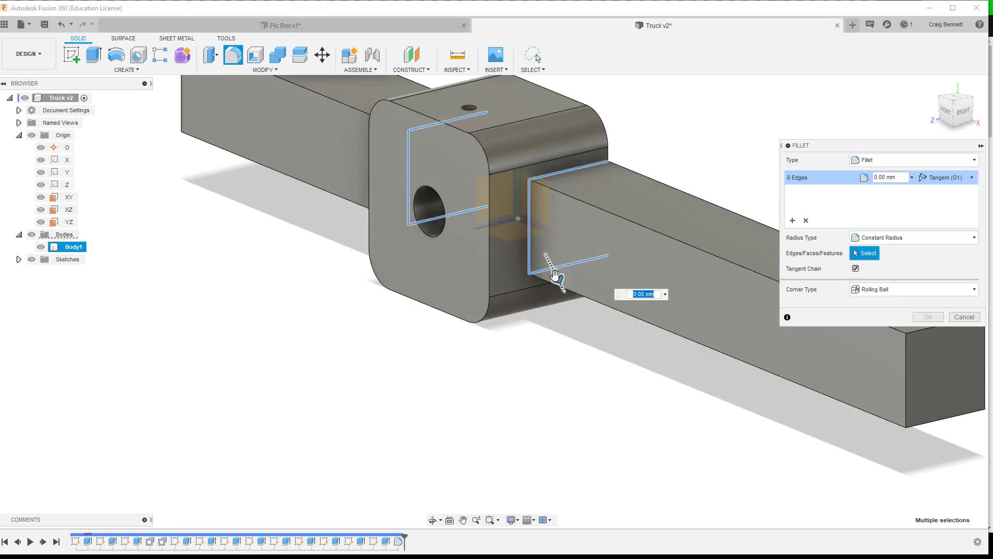
pyautogui.moveTo(561, 279); pyautogui.dragTo(572, 295)
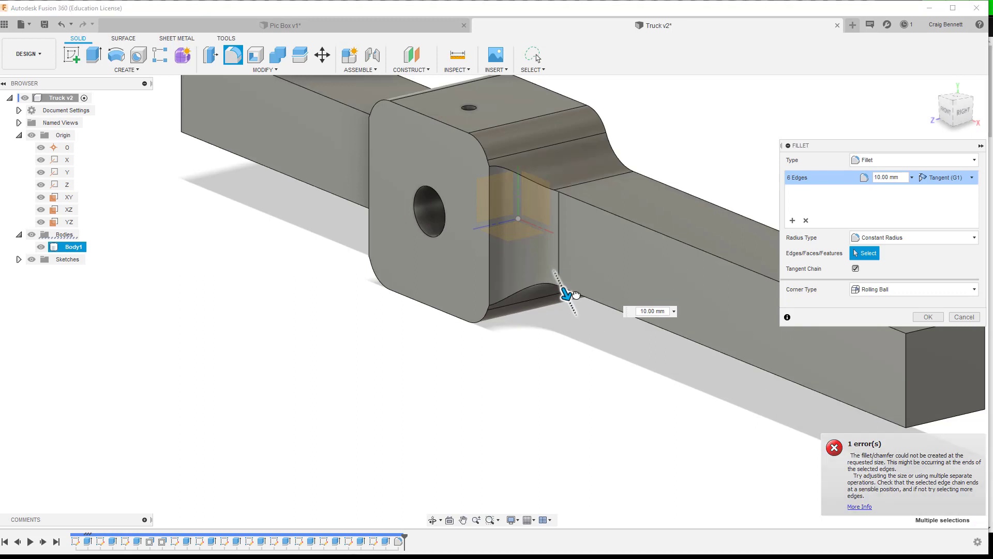
pyautogui.press('Return')
# Fillet the front and back outline edges of the boss and both arms with one constant radius.
pyautogui.press('Return')
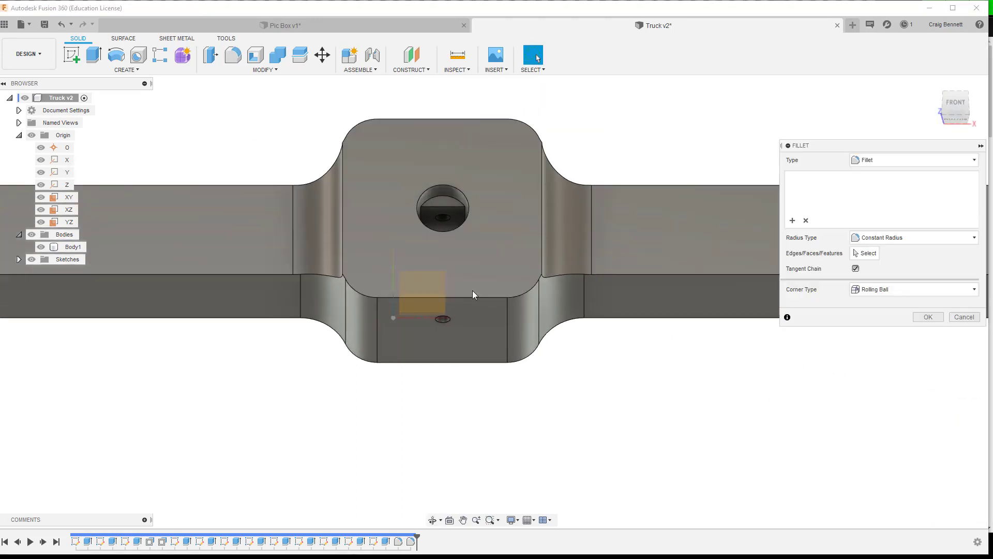
pyautogui.click(499, 297)
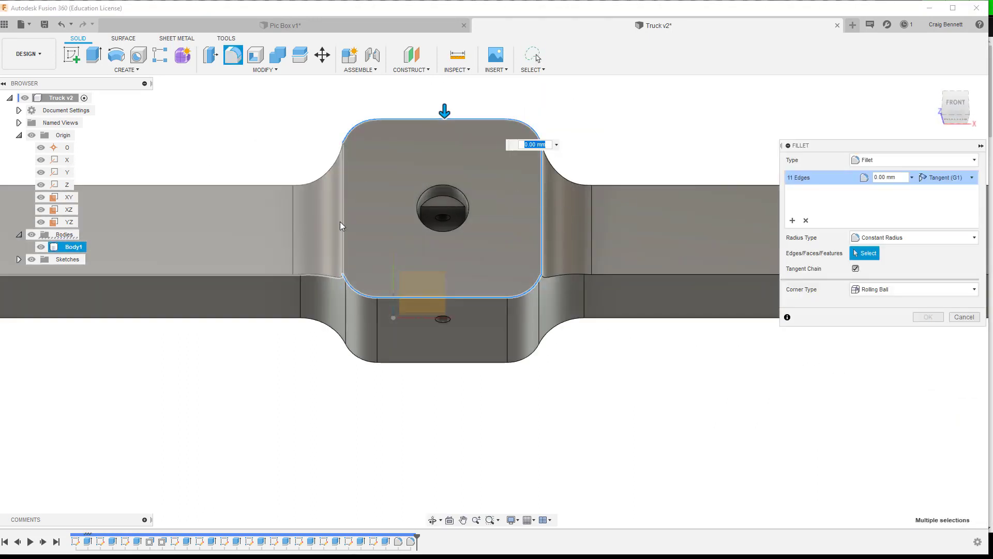
pyautogui.click(340, 223)
pyautogui.keyDown('shift'); pyautogui.moveTo(342, 225); pyautogui.dragTo(368, 202, button='middle'); pyautogui.keyUp('shift')
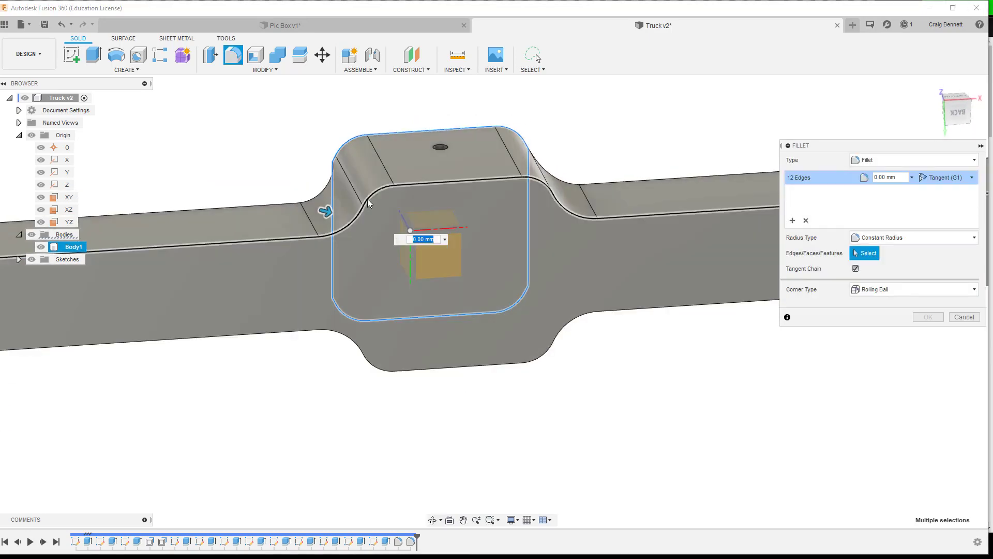
pyautogui.click(370, 197)
pyautogui.click(332, 331)
pyautogui.keyDown('shift'); pyautogui.moveTo(584, 365); pyautogui.dragTo(611, 458, button='middle'); pyautogui.keyUp('shift')
pyautogui.click(263, 198)
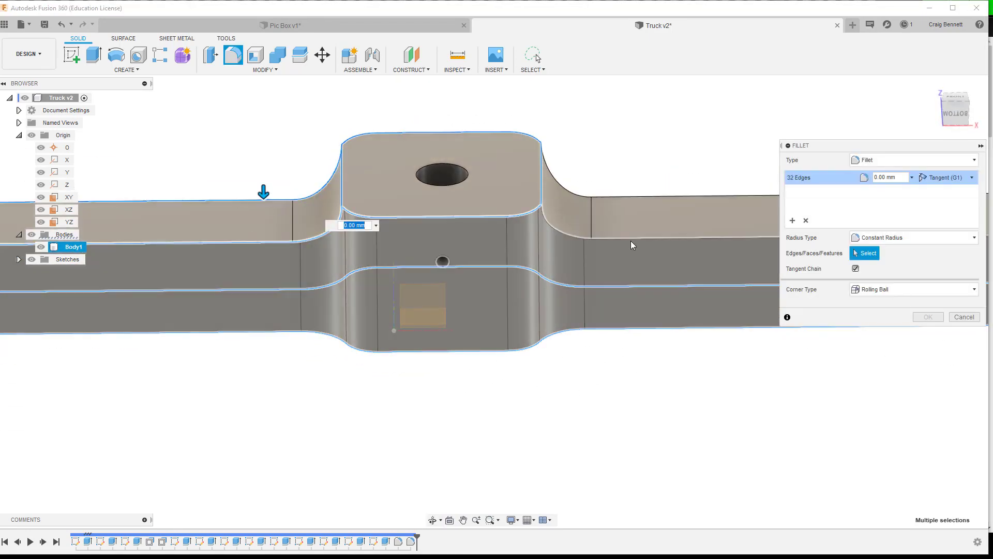
pyautogui.click(631, 237)
pyautogui.click(637, 197)
pyautogui.write('9')
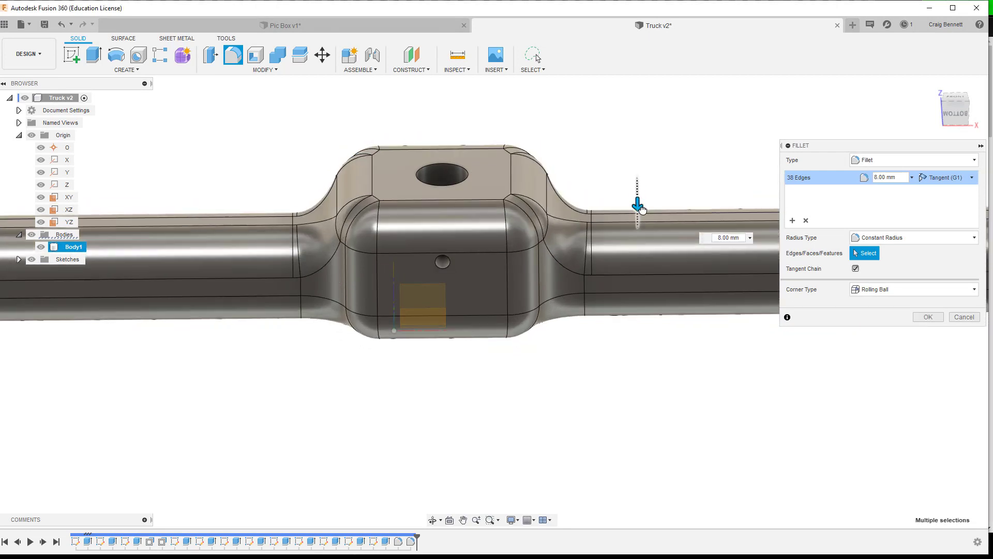
pyautogui.moveTo(643, 203)
pyautogui.mouseDown()
pyautogui.moveTo(643, 185)
pyautogui.moveTo(647, 194)
pyautogui.mouseUp()
pyautogui.press('Return')
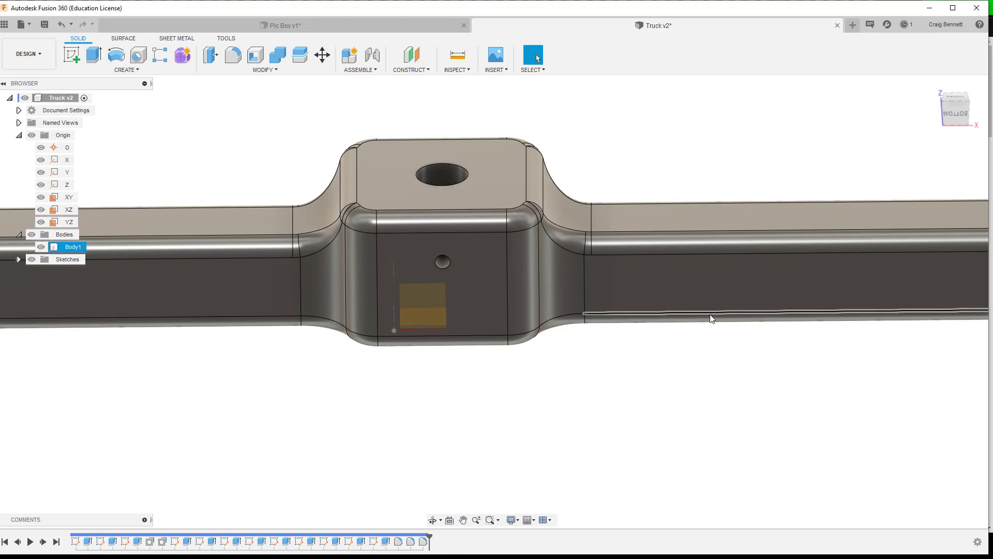
# Fillet the edge loops around the end faces of both arms with a 5 mm constant radius.
pyautogui.keyDown('shift'); pyautogui.moveTo(710, 318); pyautogui.dragTo(556, 336, button='middle'); pyautogui.keyUp('shift')
pyautogui.scroll(2, 501, 337)
pyautogui.scroll(-6, 501, 336)
pyautogui.press('f')
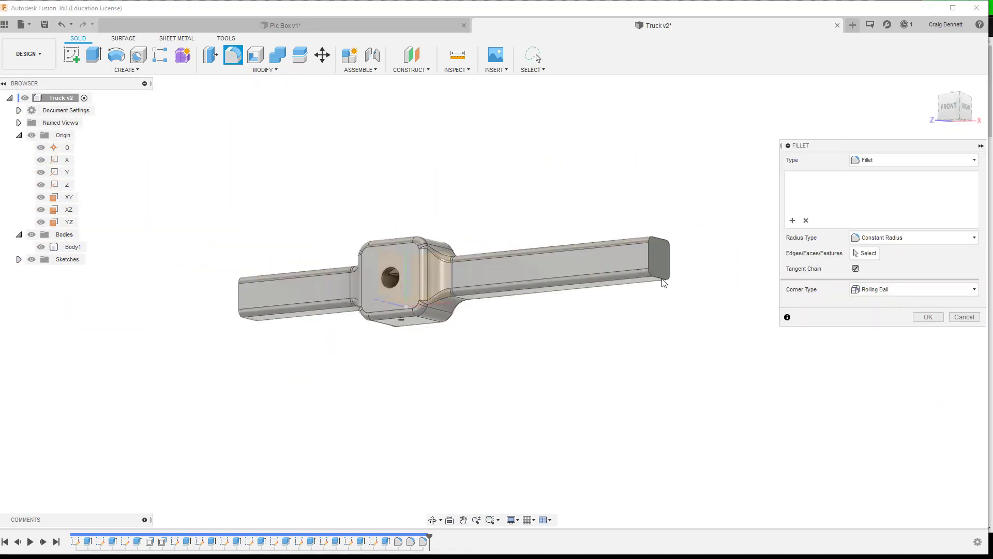
pyautogui.click(663, 282)
pyautogui.click(239, 311)
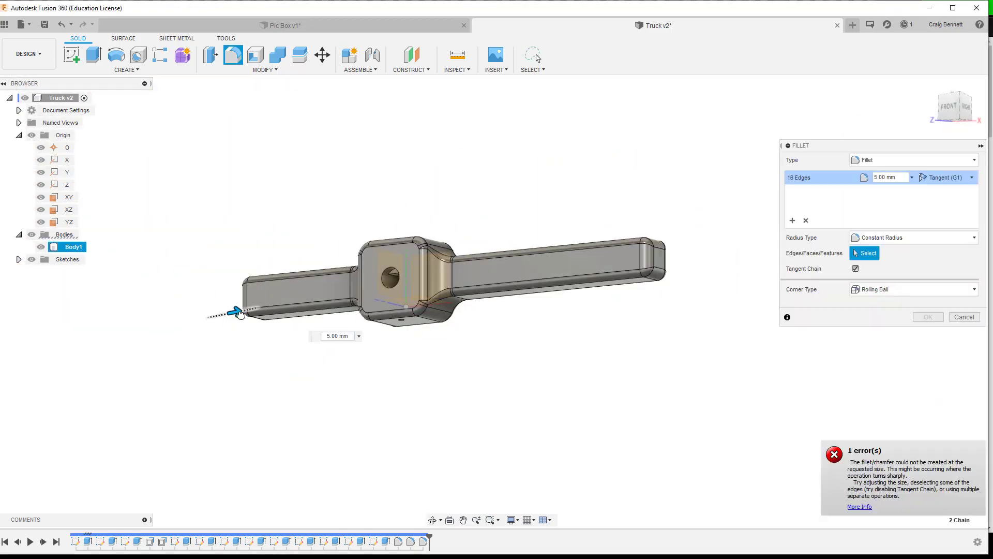
pyautogui.press('Escape')
# Create a sketch on the boss's front face and start a construction line just above the boss.
pyautogui.moveTo(260, 359)
pyautogui.keyDown('shift'); pyautogui.mouseDown(button='middle')
pyautogui.moveTo(279, 365)
pyautogui.moveTo(285, 323)
pyautogui.moveTo(278, 331)
pyautogui.moveTo(290, 319)
pyautogui.moveTo(317, 392)
pyautogui.moveTo(312, 343)
pyautogui.moveTo(312, 379)
pyautogui.moveTo(328, 349)
pyautogui.mouseUp(button='middle'); pyautogui.keyUp('shift')
pyautogui.rightClick(463, 258)
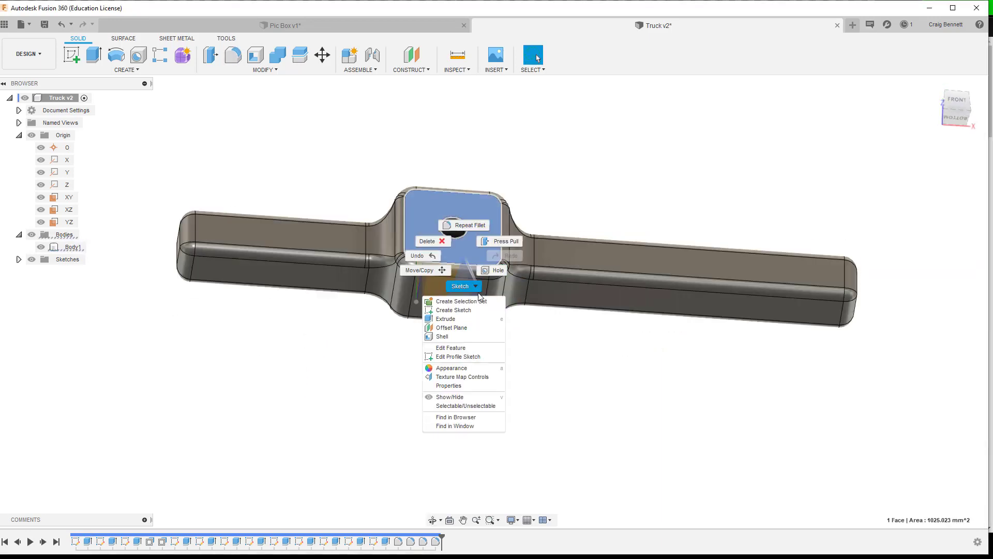
pyautogui.click(474, 311)
pyautogui.click(72, 55)
pyautogui.scroll(5, 475, 191)
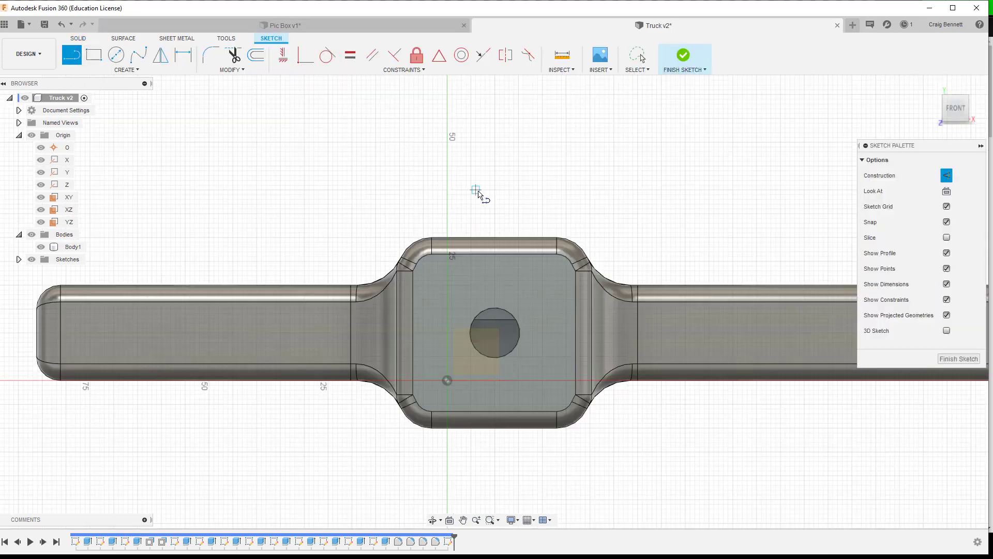
pyautogui.click(478, 228)
pyautogui.moveTo(477, 228); pyautogui.dragTo(459, 24, button='middle')
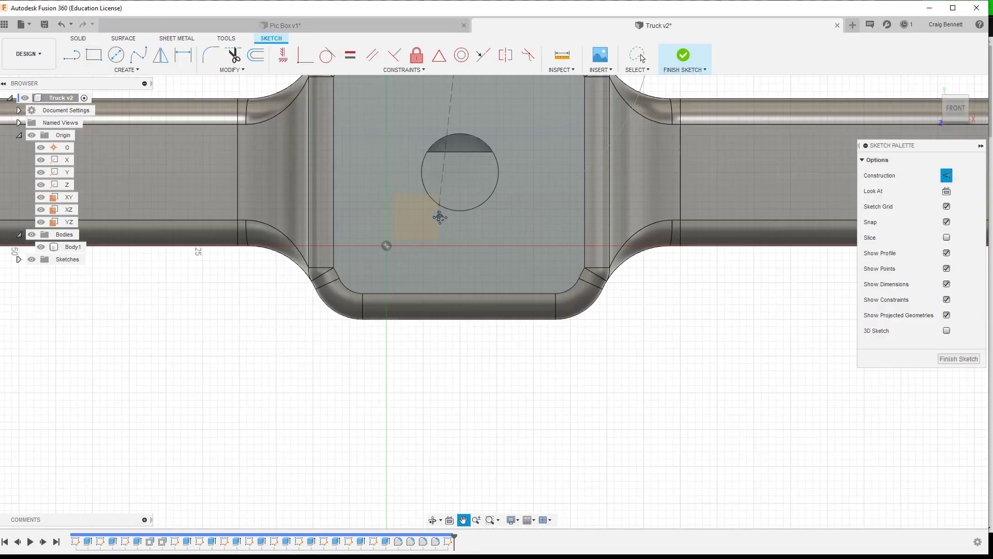